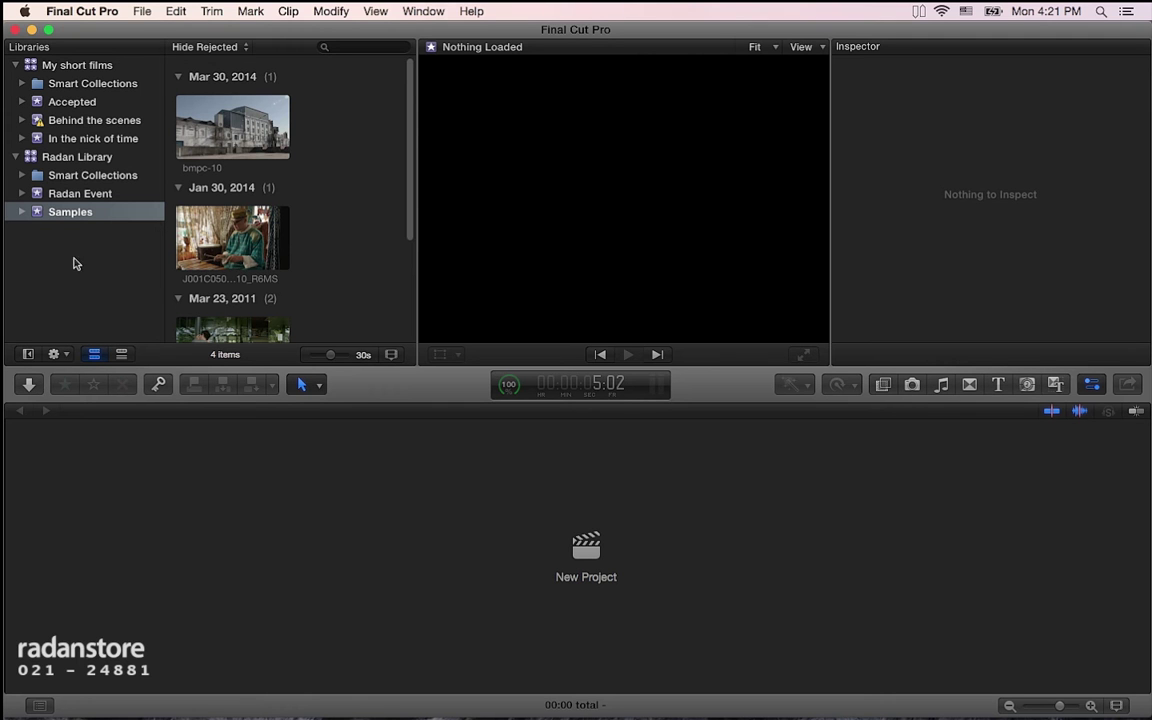
- Open the Media Import window through File > Import > Media…
{"action": "left_click", "coordinate": [135, 11]}
{"action": "mouse_move", "coordinate": [166, 108]}
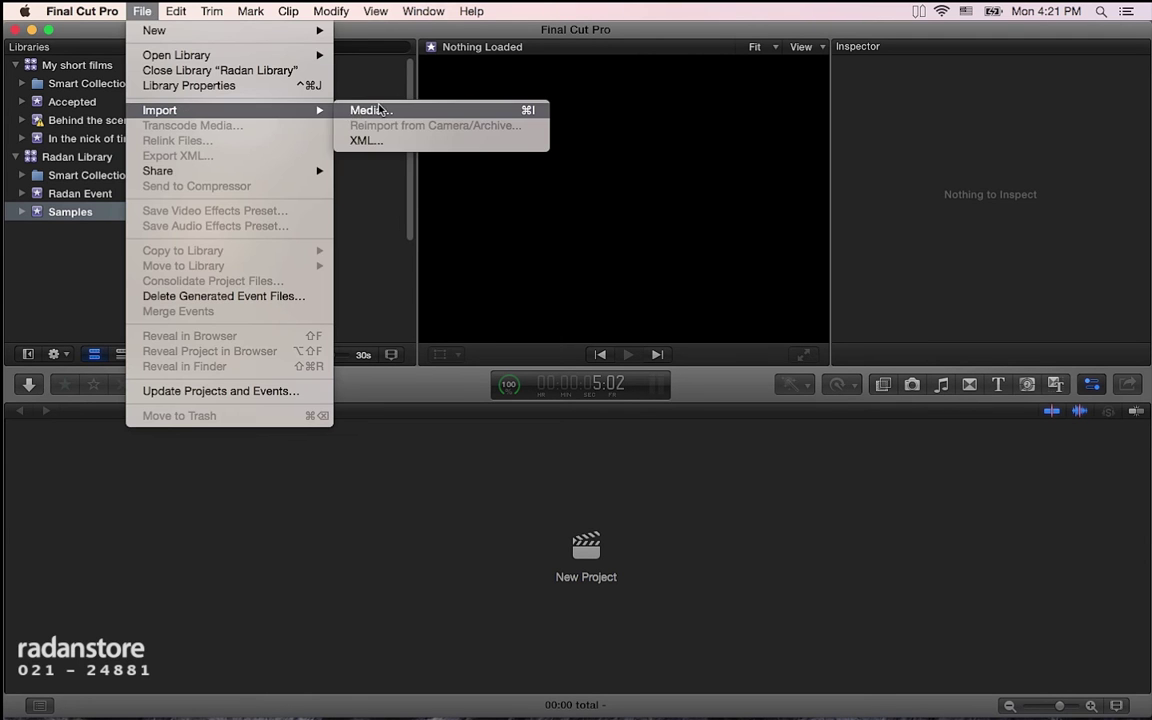
{"action": "left_click", "coordinate": [378, 110]}
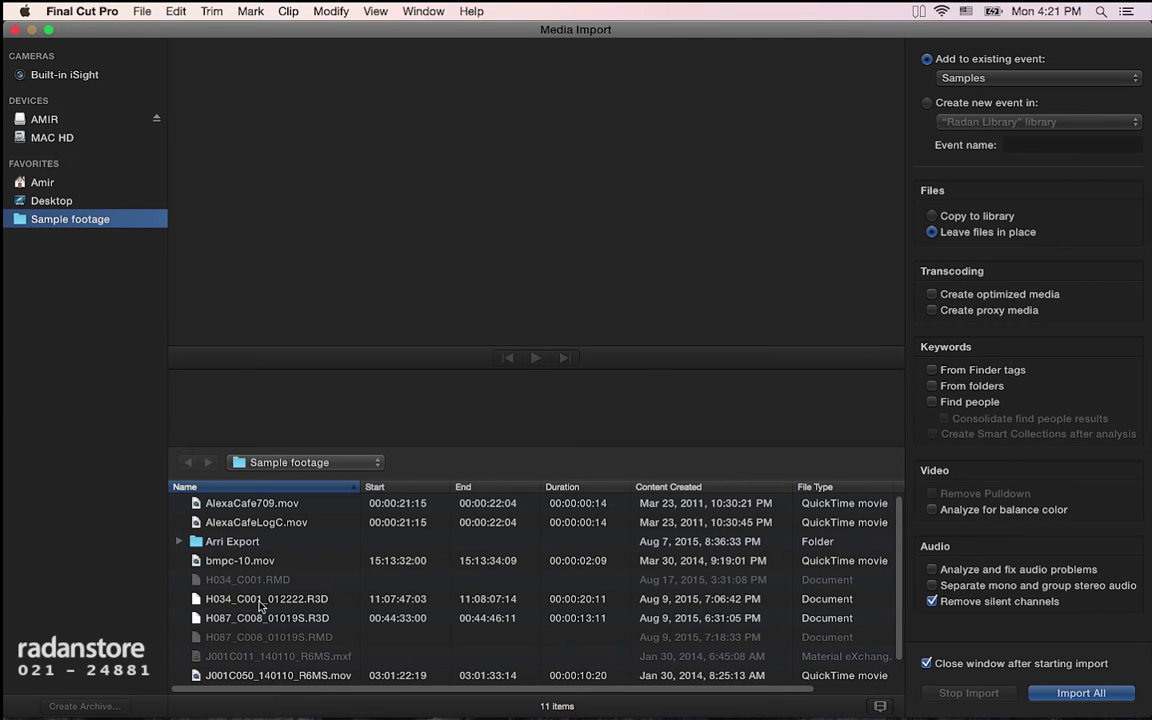
- Preview bmpc-10.mov, select H034_C001_012222.R3D through H087_C008_01019S.R3D, and import into a new event
{"action": "left_click", "coordinate": [238, 560]}
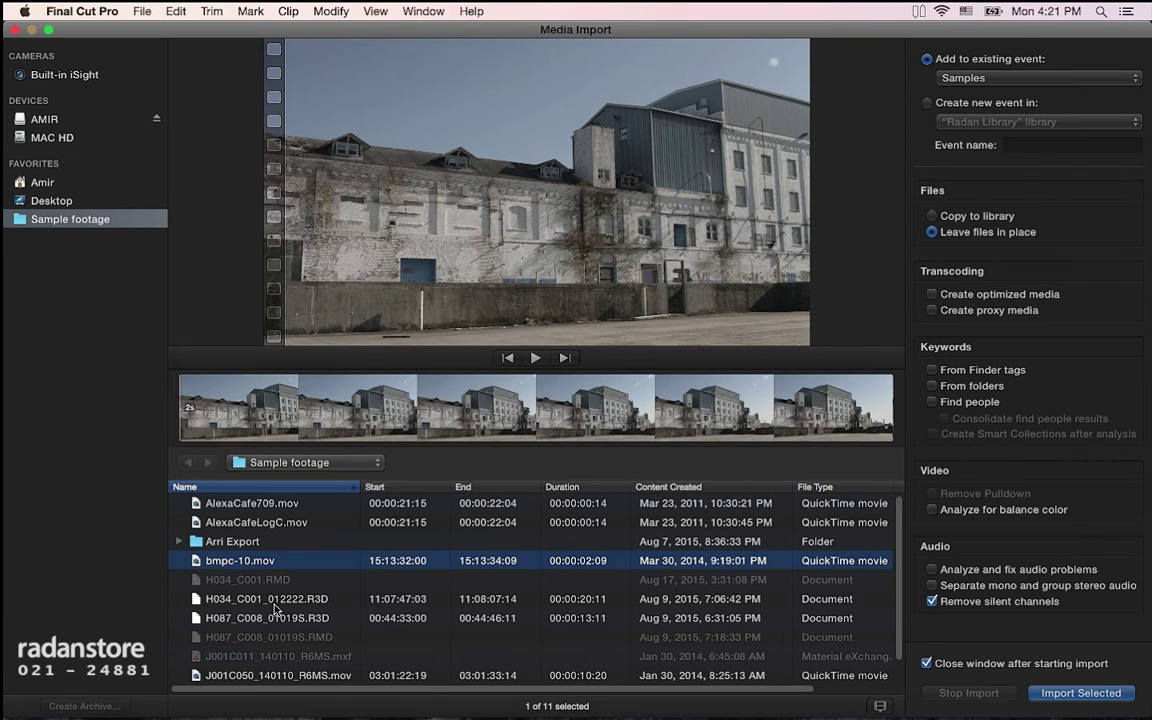
{"action": "left_click", "coordinate": [268, 599]}
{"action": "left_click", "coordinate": [275, 617], "text": "shift"}
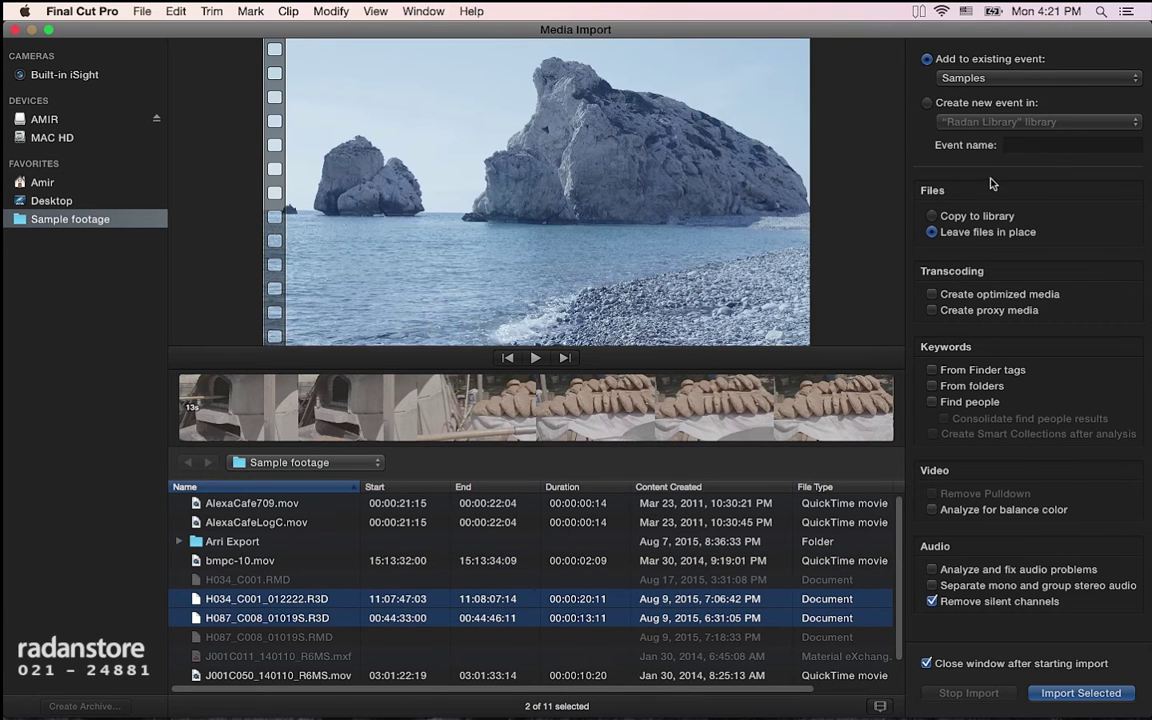
{"action": "left_click", "coordinate": [984, 105]}
- Name the new event 'Red event' in My short films, leave files in place, then switch to Finder
{"action": "left_click", "coordinate": [1000, 122]}
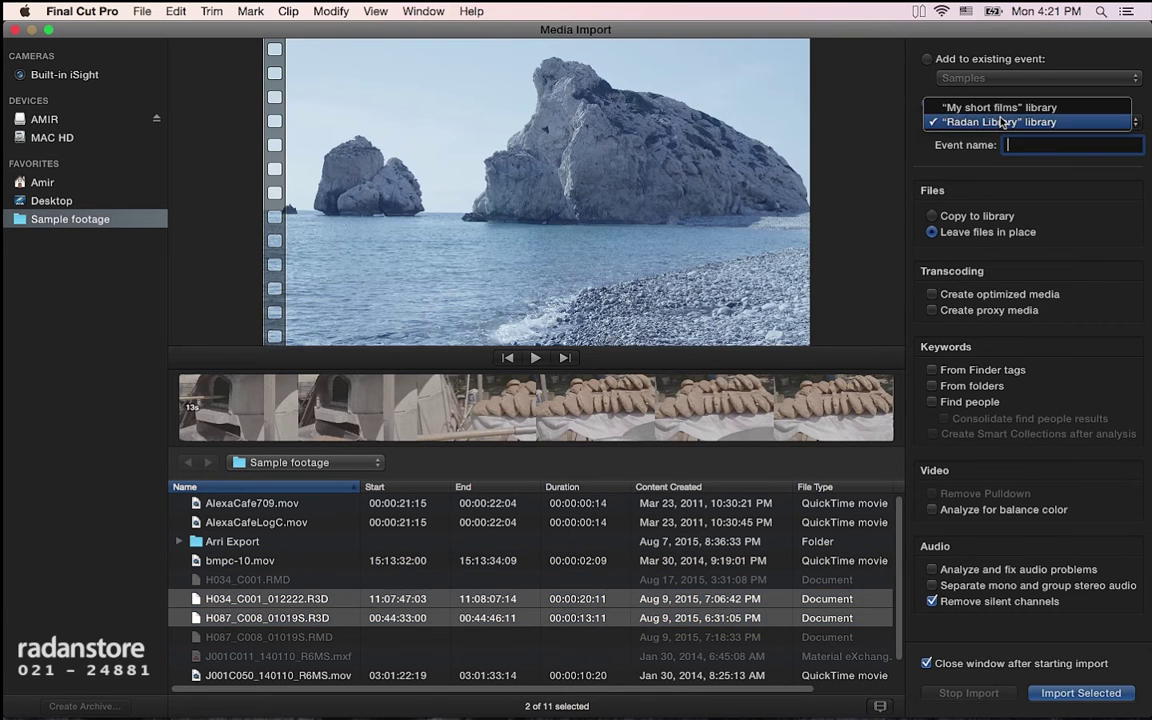
{"action": "left_click", "coordinate": [1000, 89]}
{"action": "type", "text": "Red event"}
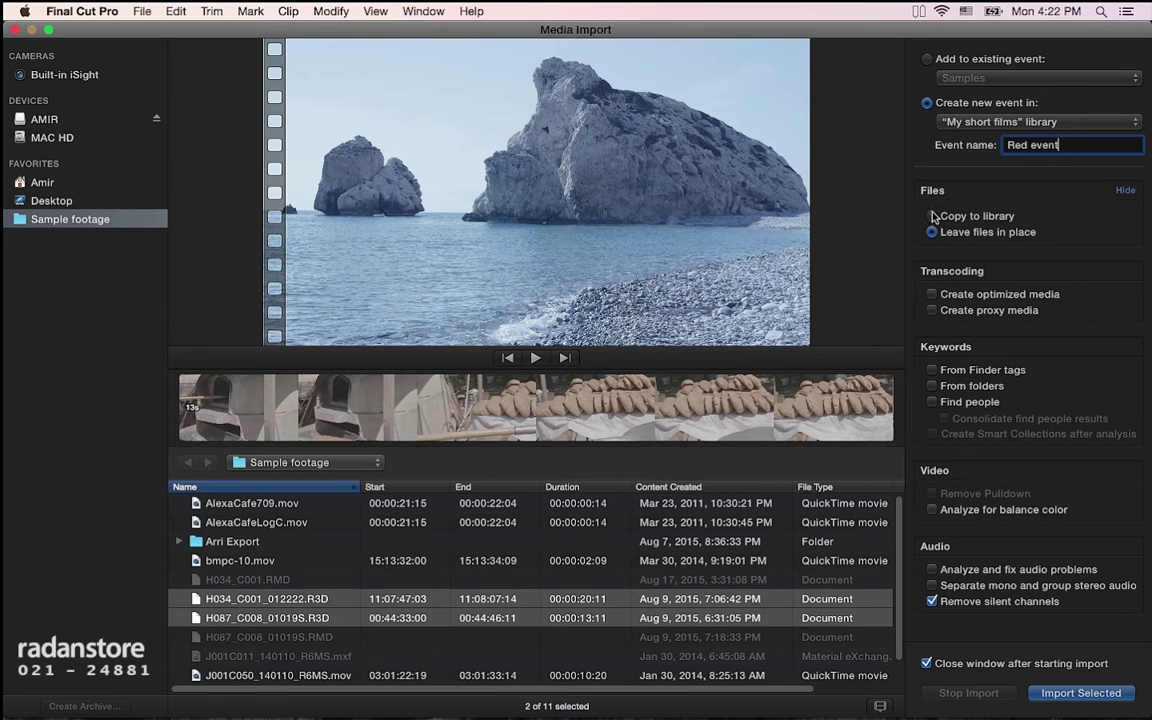
{"action": "left_click", "coordinate": [931, 232]}
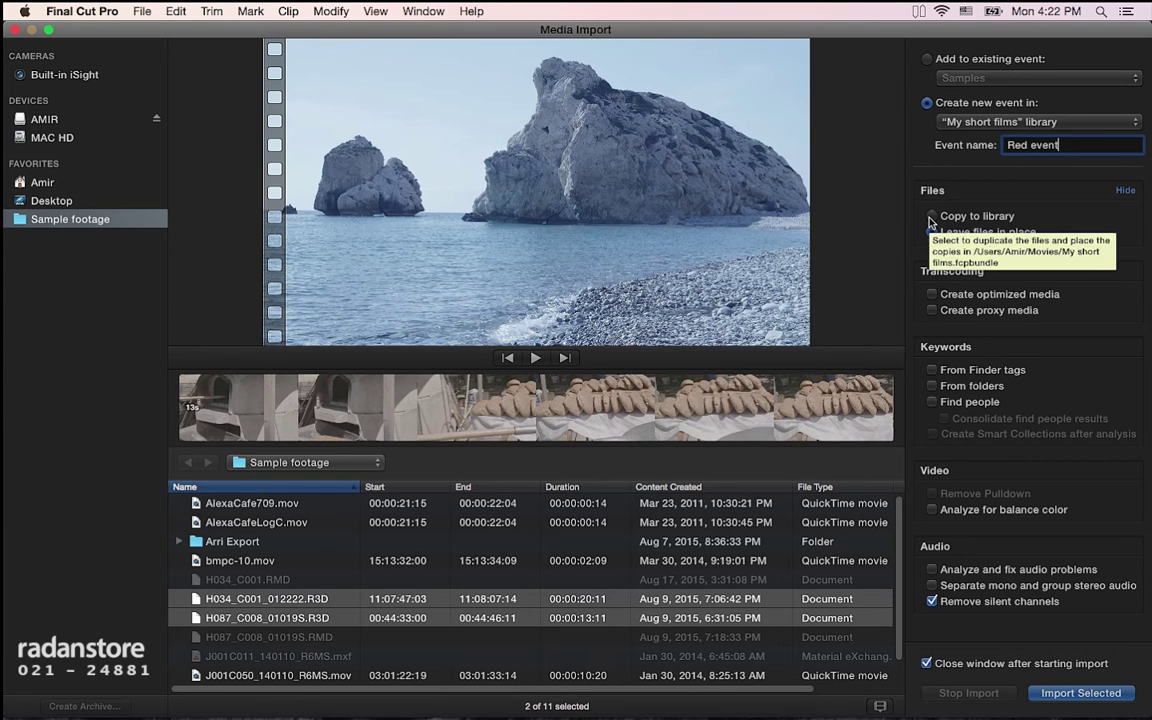
{"action": "key", "text": "super+Tab"}
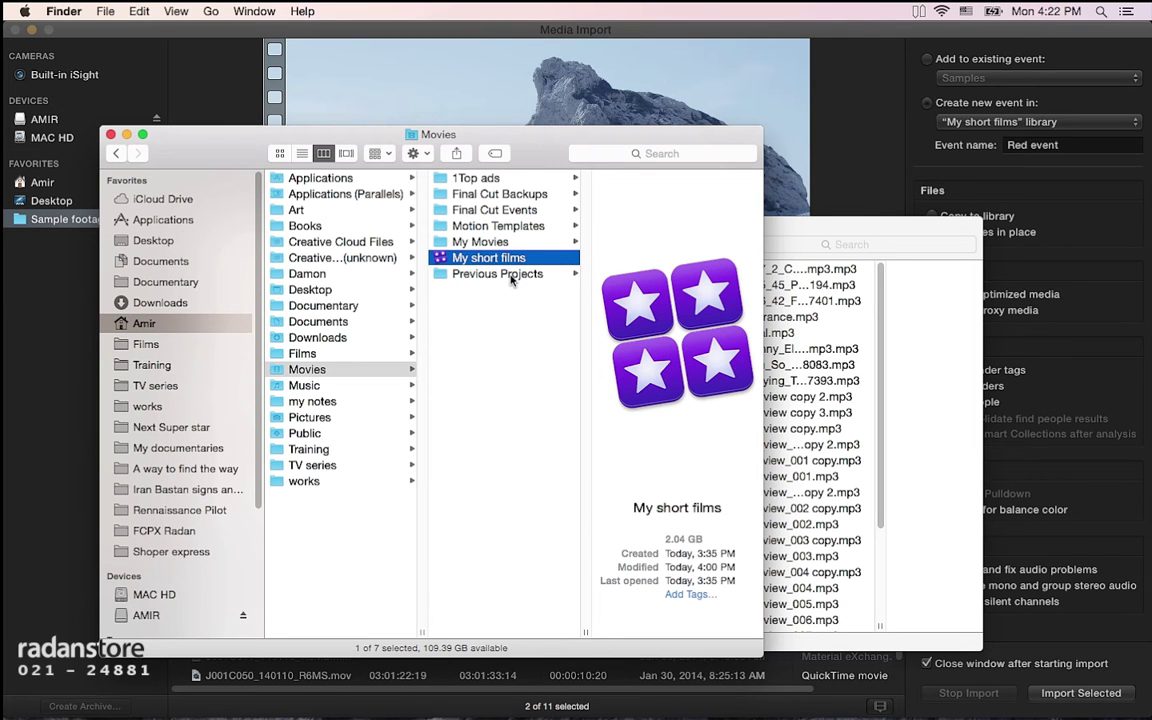
- Show My short films' package contents and inspect a clip in Behind the scenes > Original Media
{"action": "right_click", "coordinate": [508, 258]}
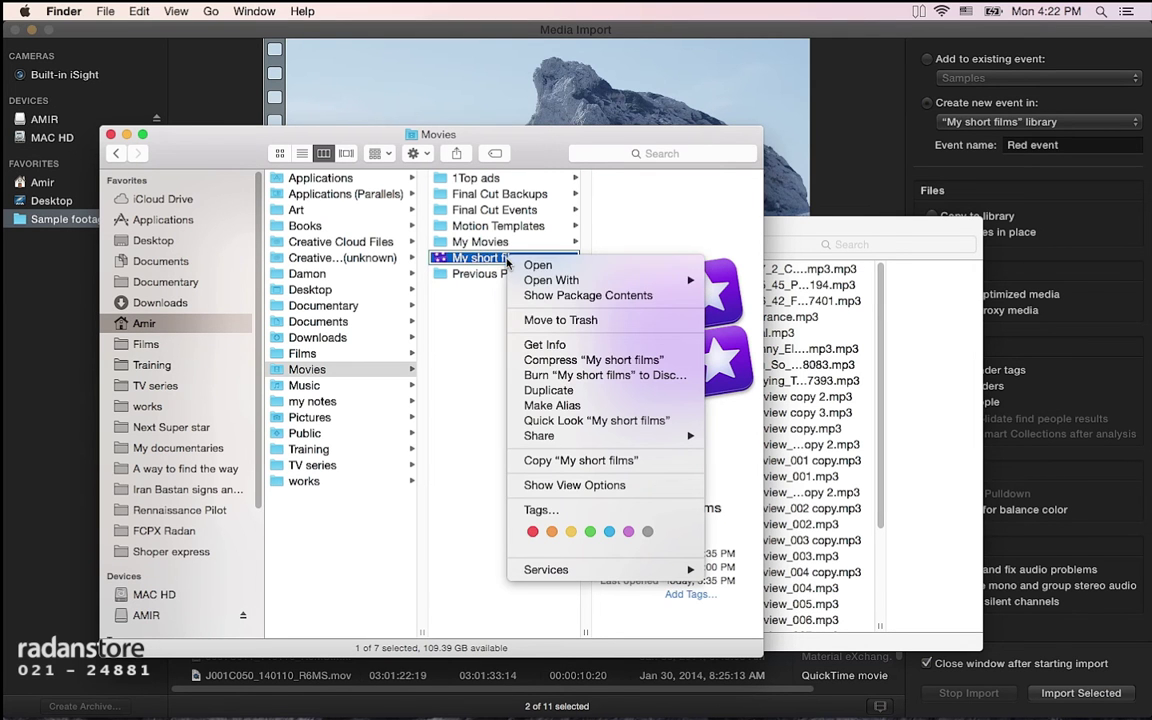
{"action": "left_click", "coordinate": [538, 296]}
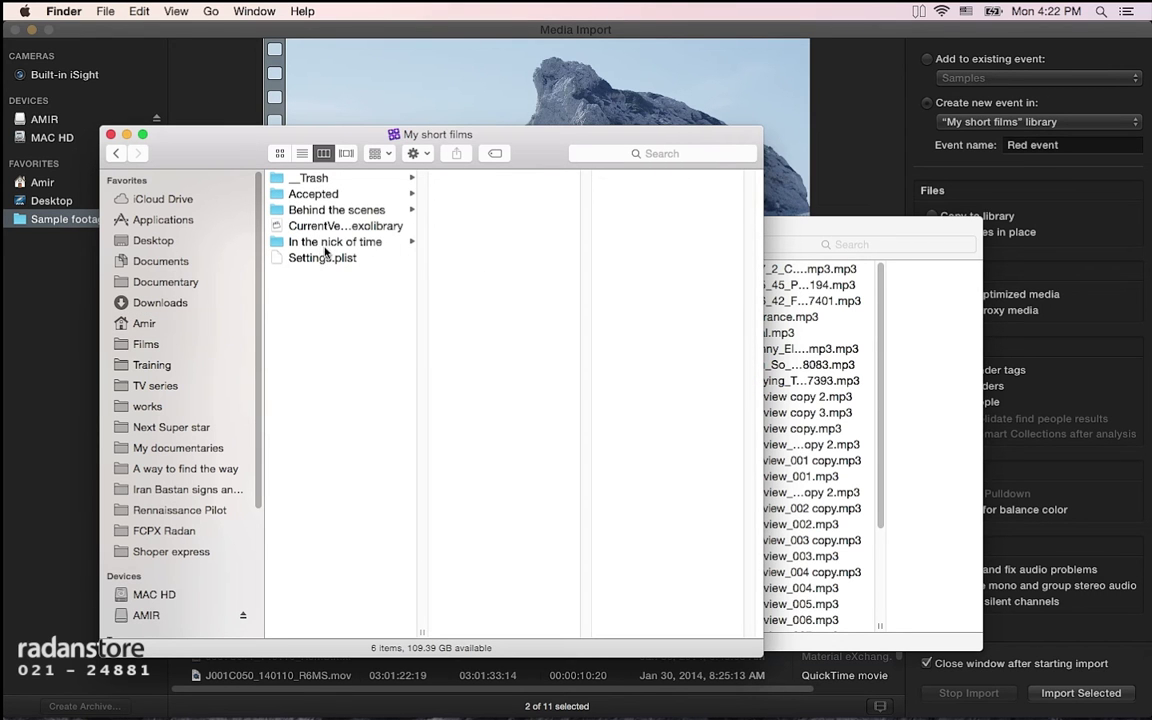
{"action": "left_click", "coordinate": [341, 211]}
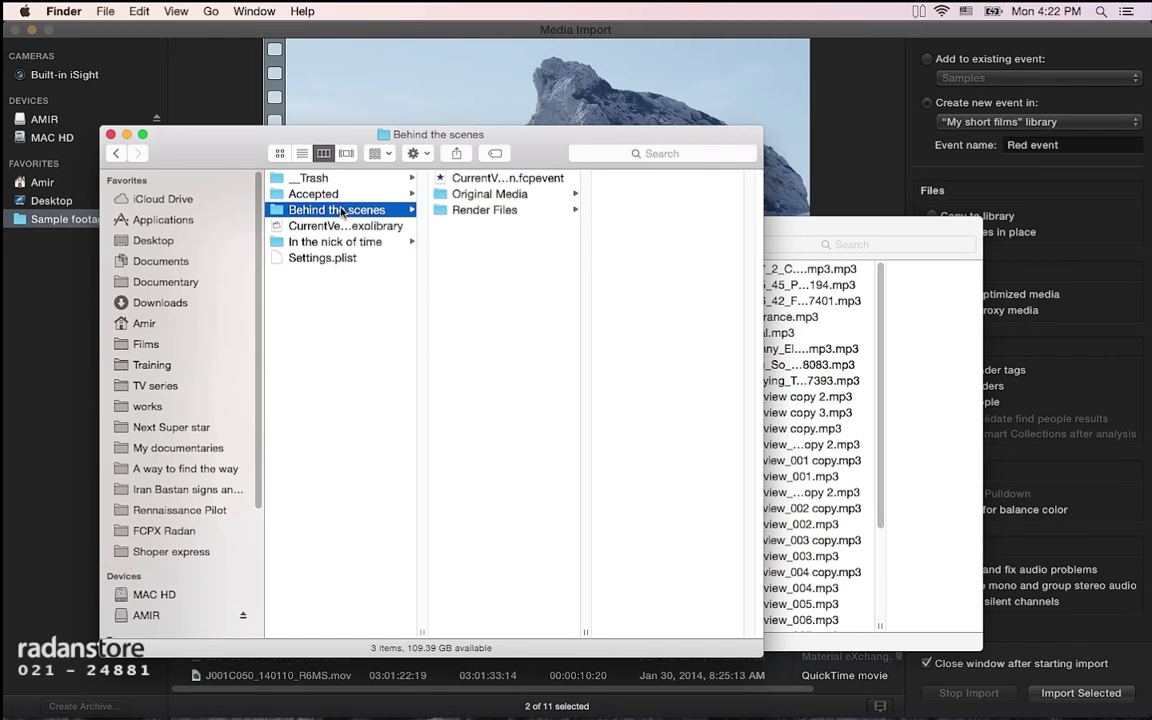
{"action": "left_click", "coordinate": [491, 195]}
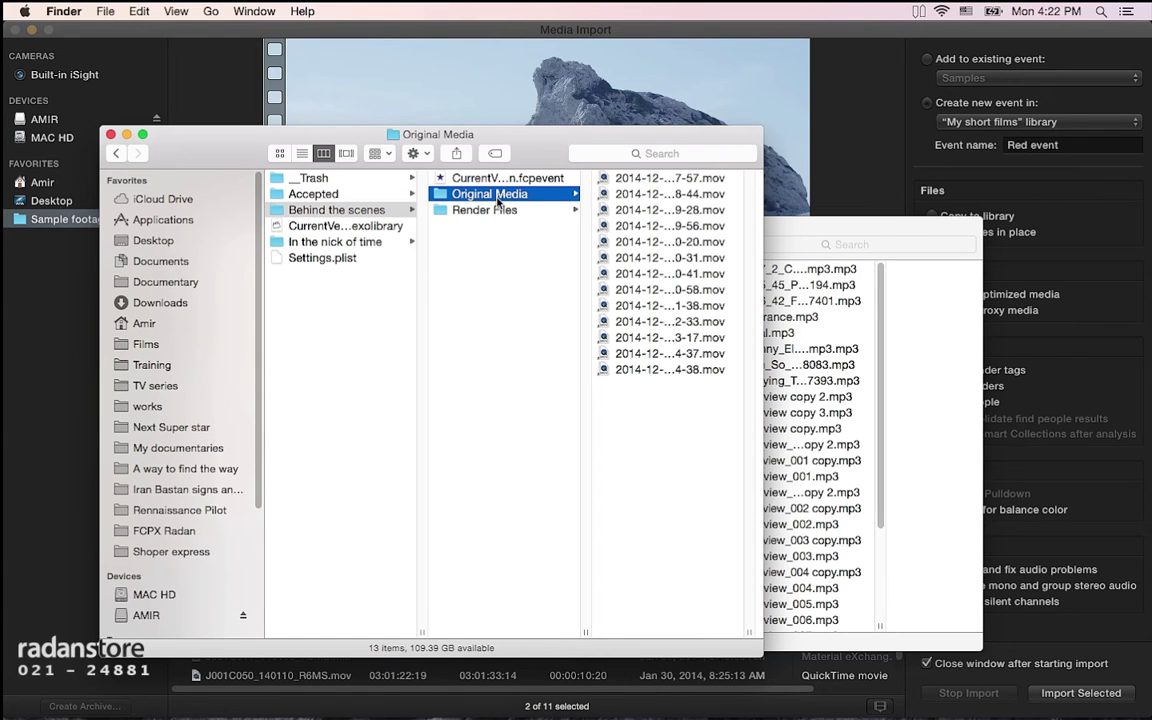
{"action": "left_click", "coordinate": [596, 305]}
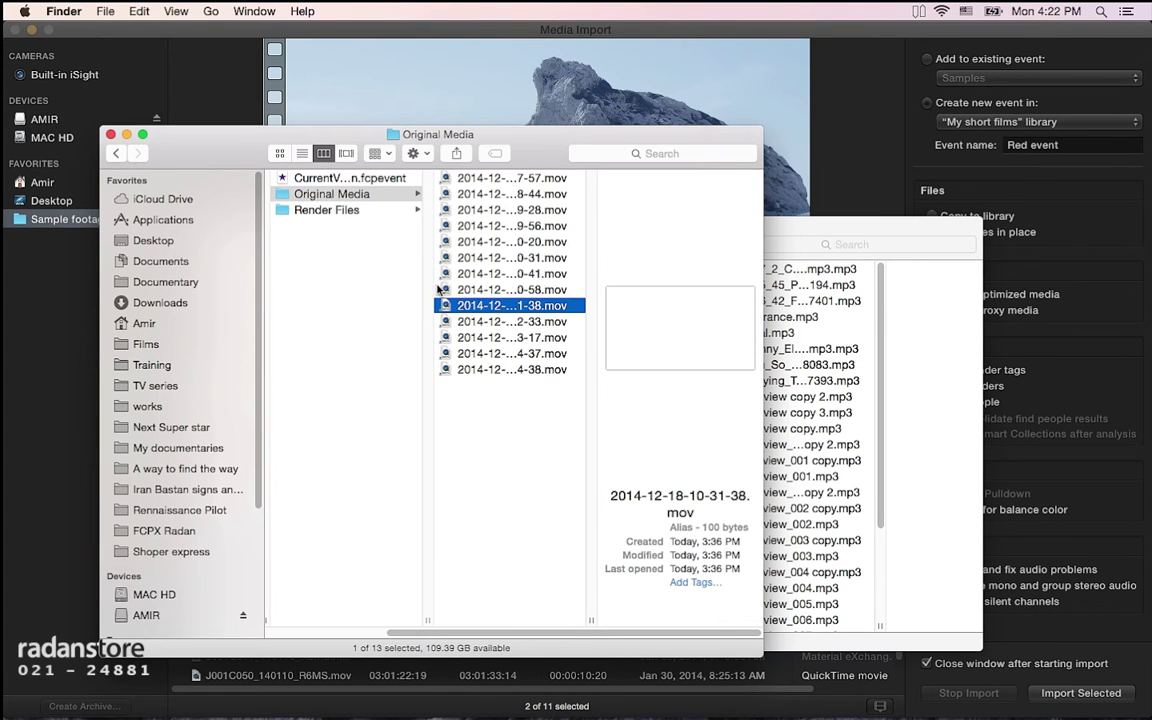
- Switch between Finder and Final Cut Pro, ending back in the Media Import window
{"action": "left_click", "coordinate": [498, 31]}
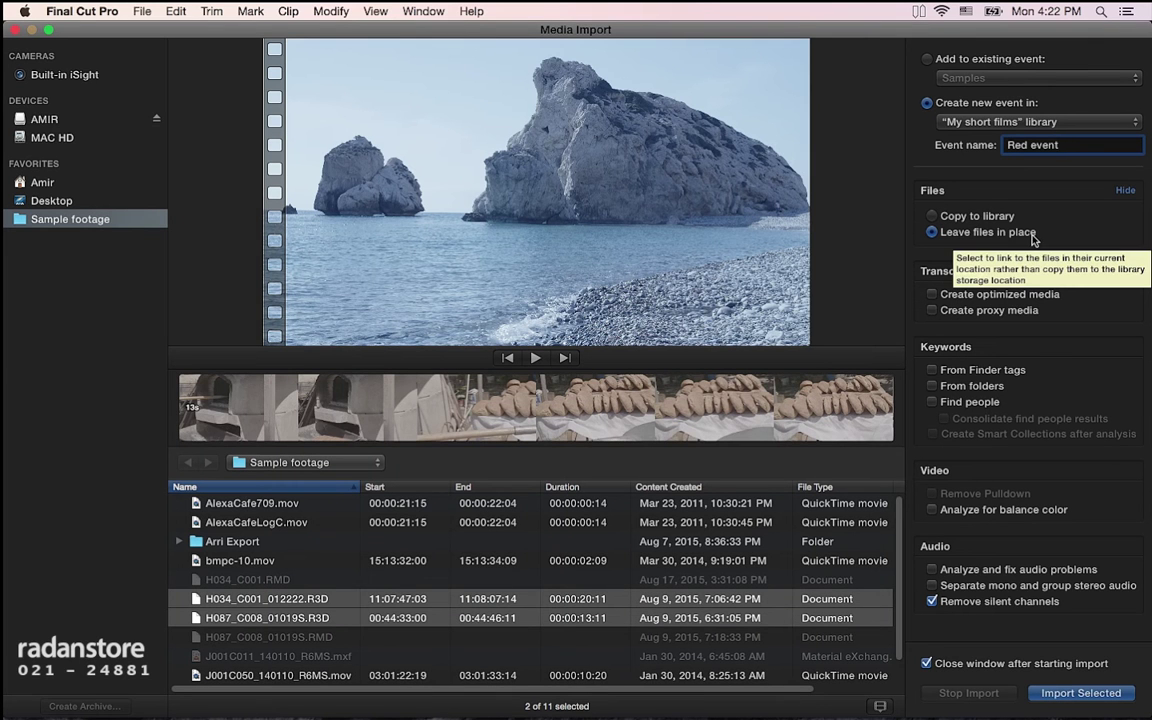
{"action": "key", "text": "super+Tab"}
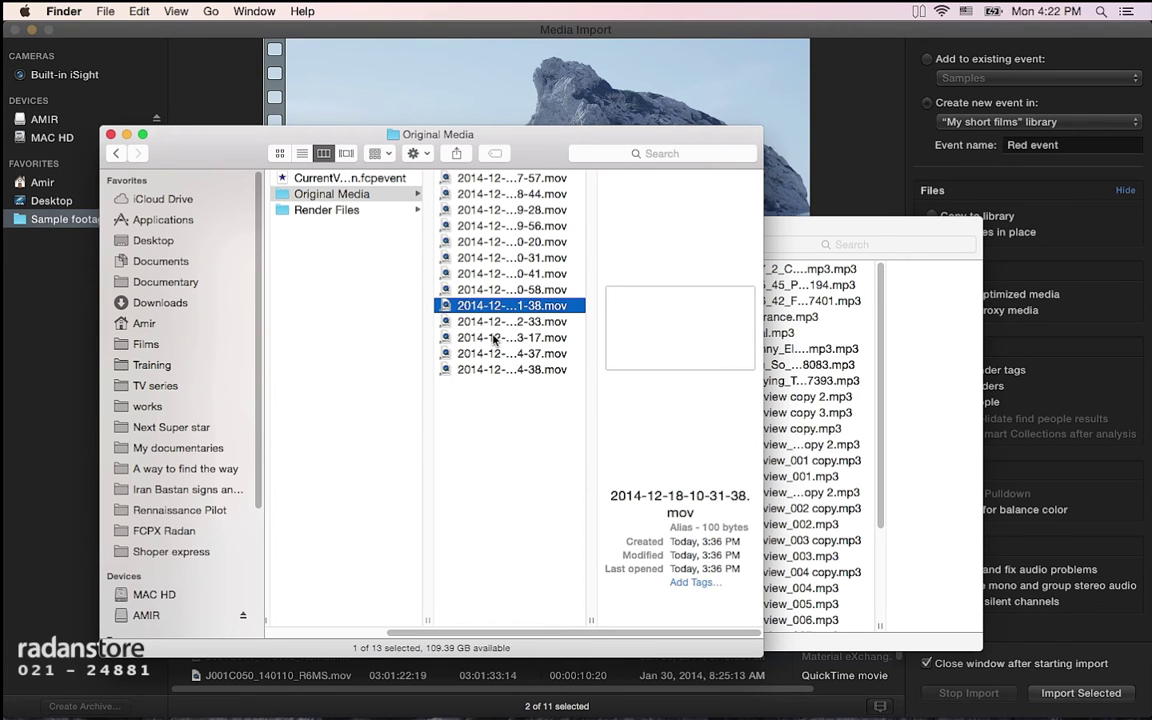
{"action": "left_click", "coordinate": [763, 29]}
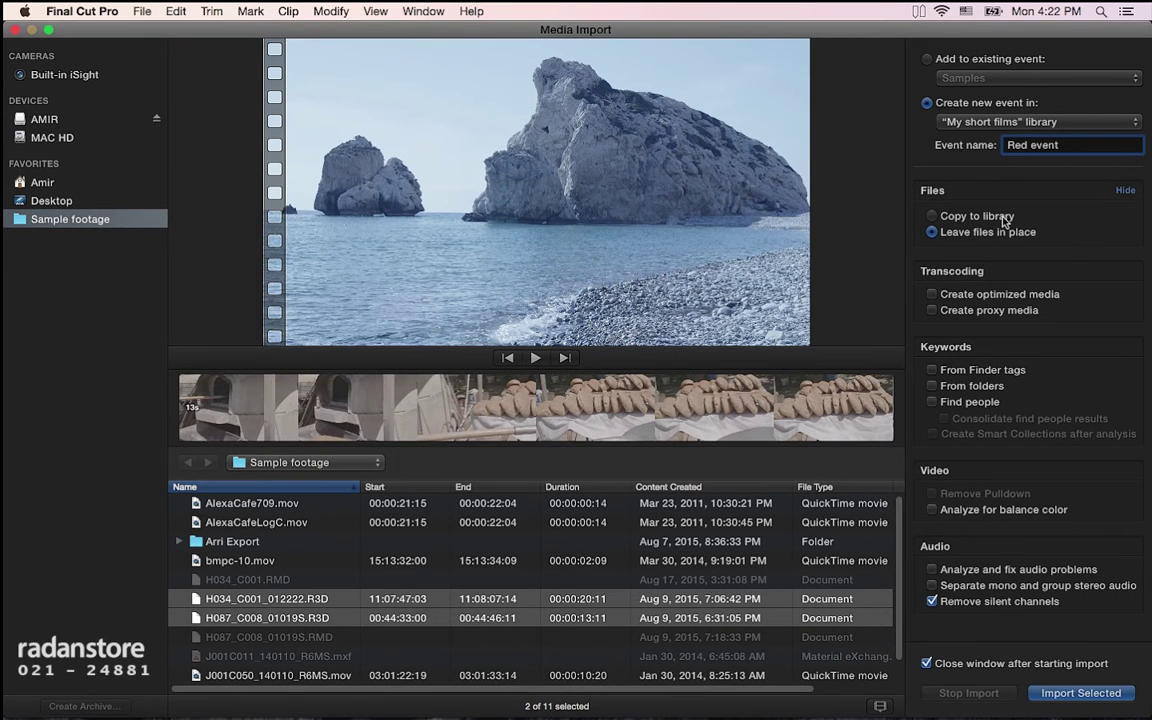
{"action": "key", "text": "super+Tab"}
{"action": "scroll", "coordinate": [485, 242], "scroll_direction": "left", "scroll_amount": 3}
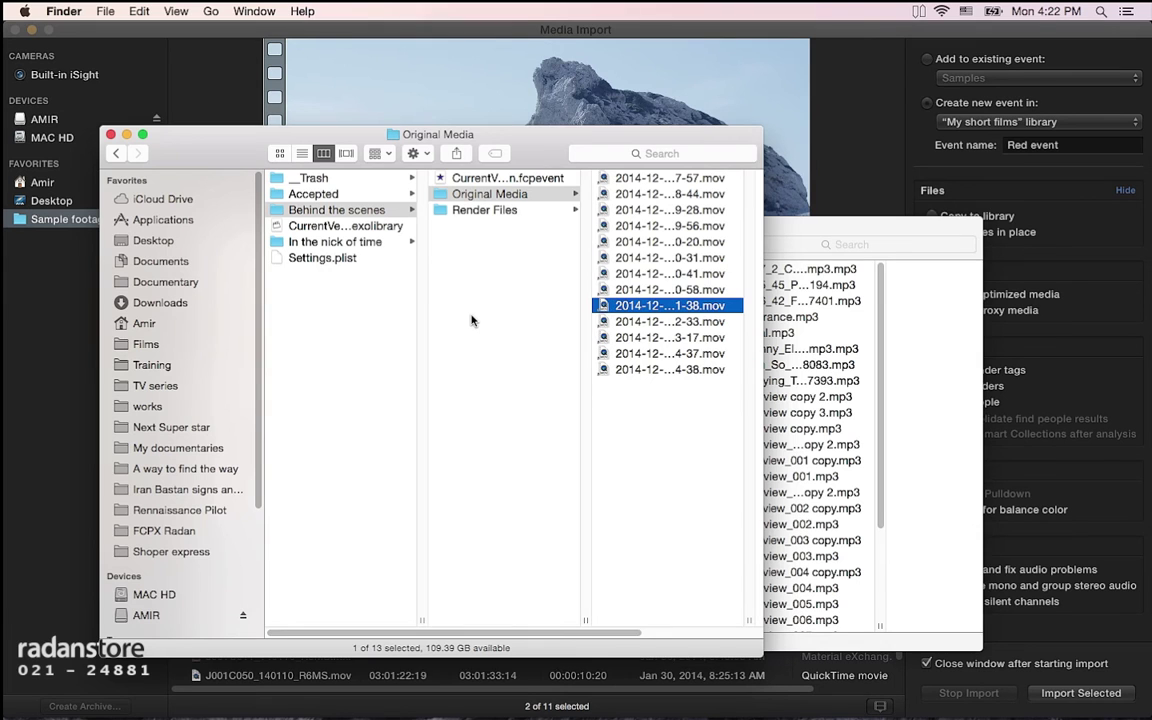
{"action": "left_click", "coordinate": [603, 28]}
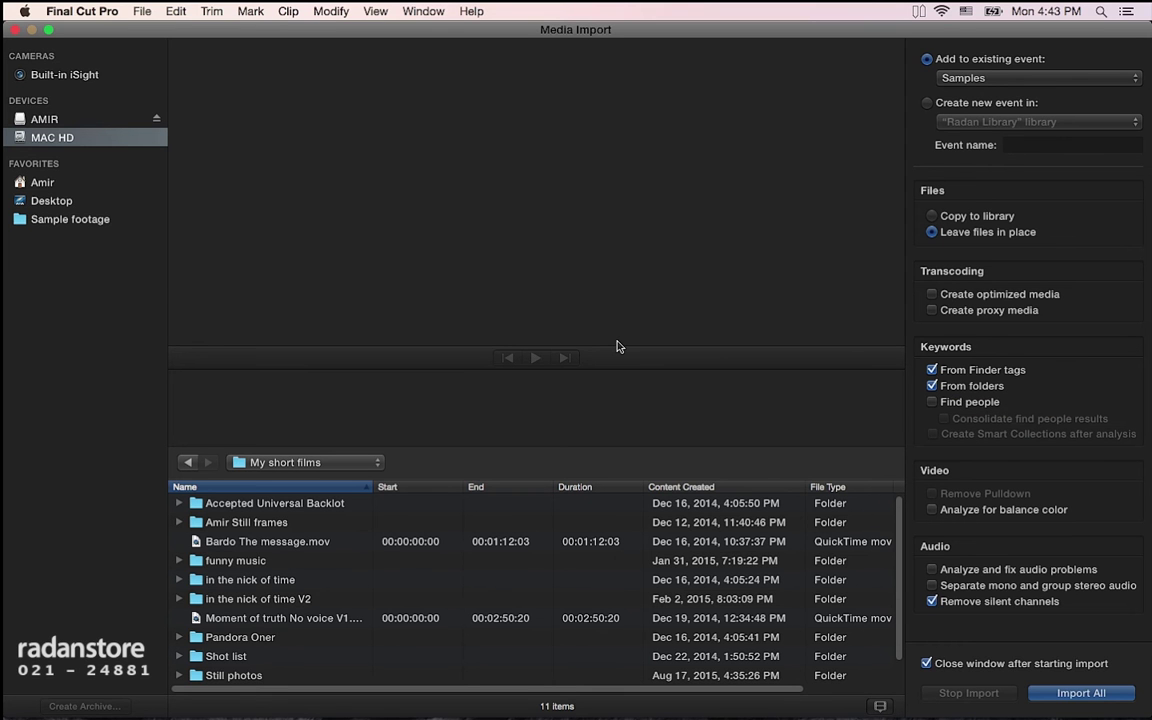
- Browse the Warner studios Hallway, Set department and Studio folders in Finder, then return to Media Import
{"action": "key", "text": "super+Tab"}
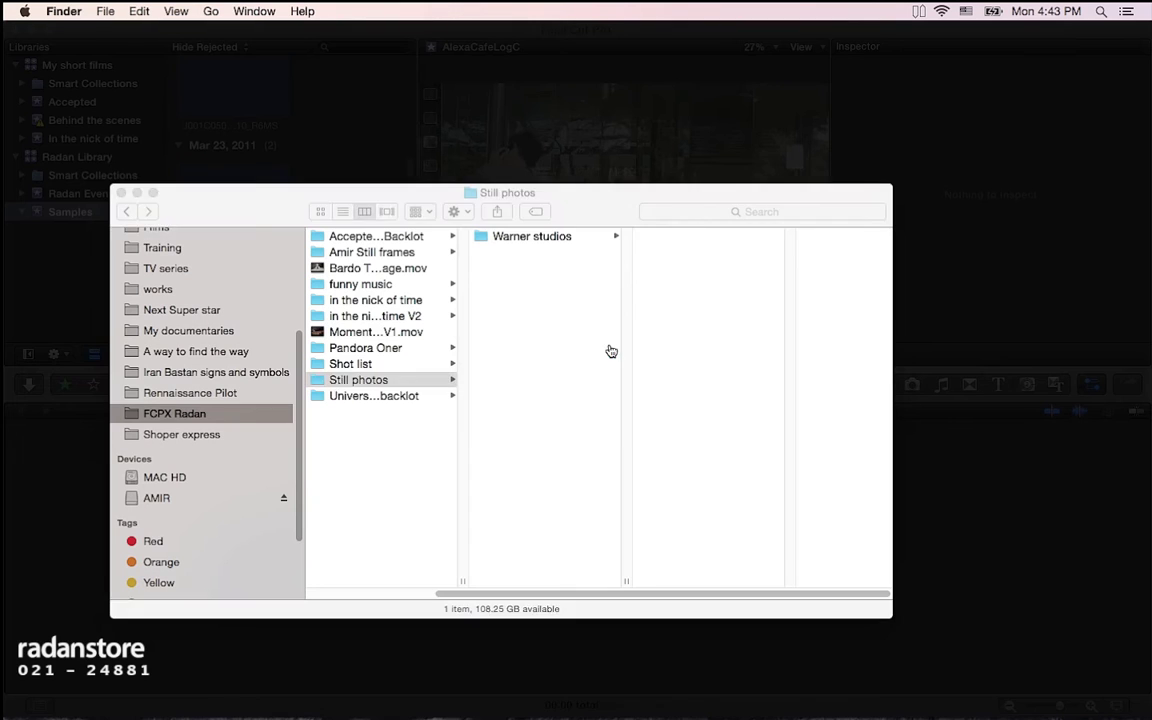
{"action": "left_click", "coordinate": [576, 238]}
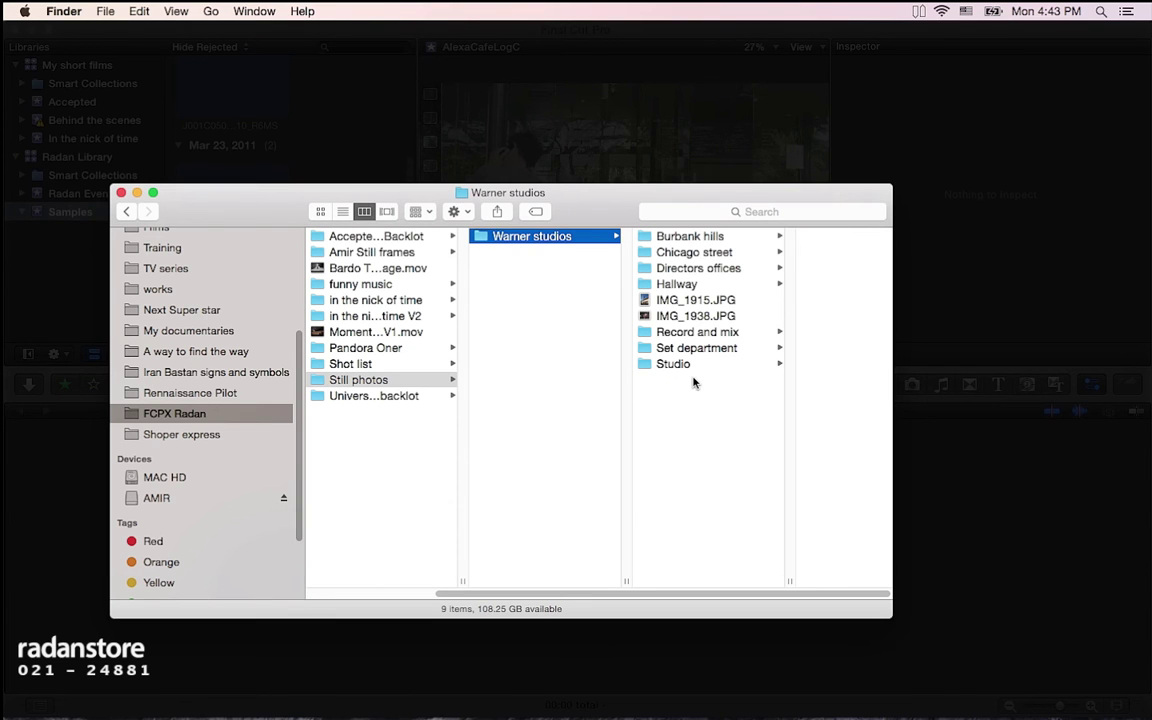
{"action": "left_click", "coordinate": [707, 285]}
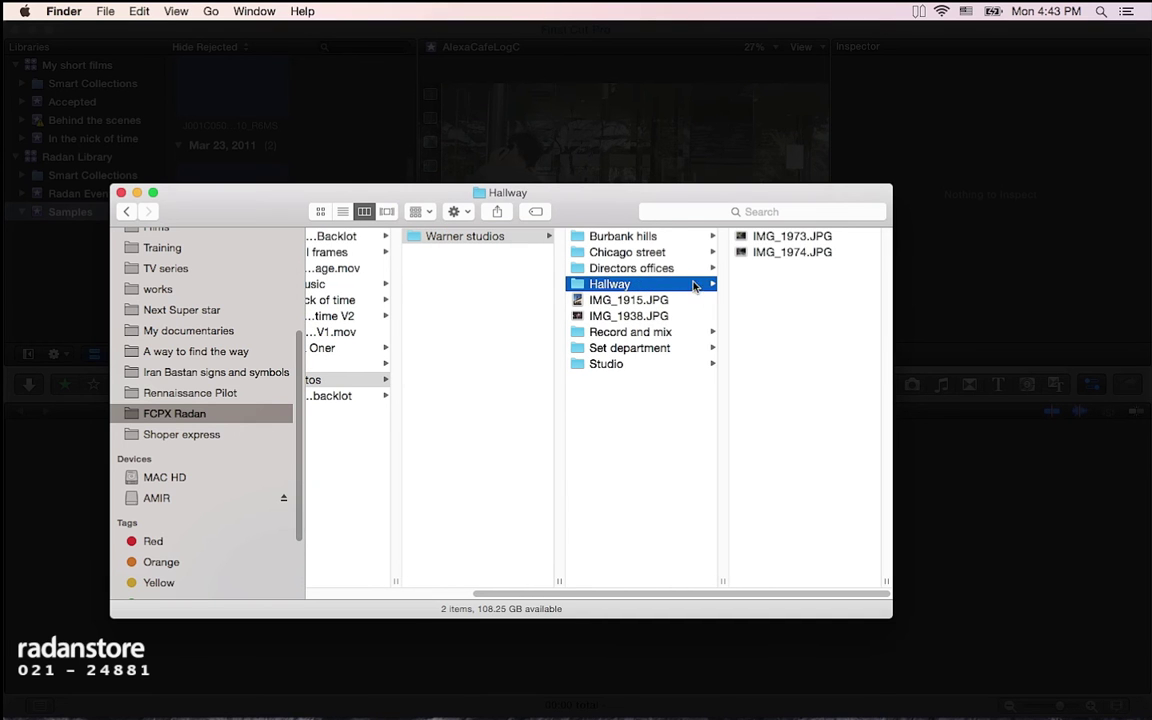
{"action": "left_click", "coordinate": [663, 350]}
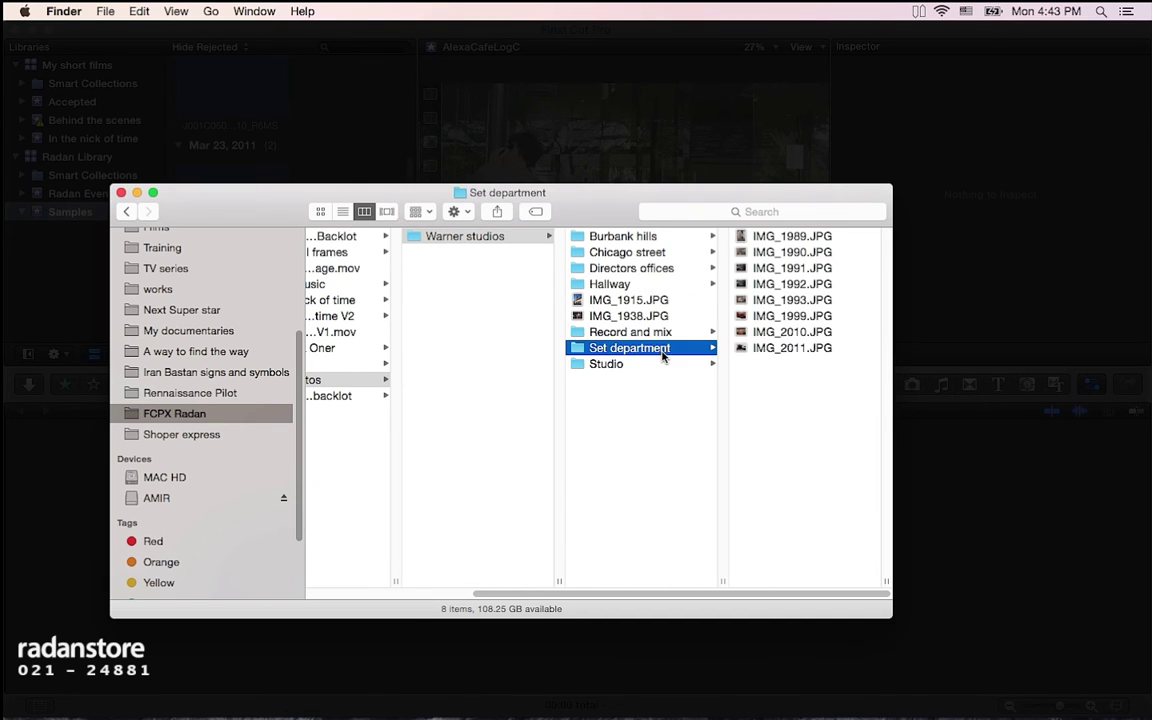
{"action": "left_click", "coordinate": [660, 363]}
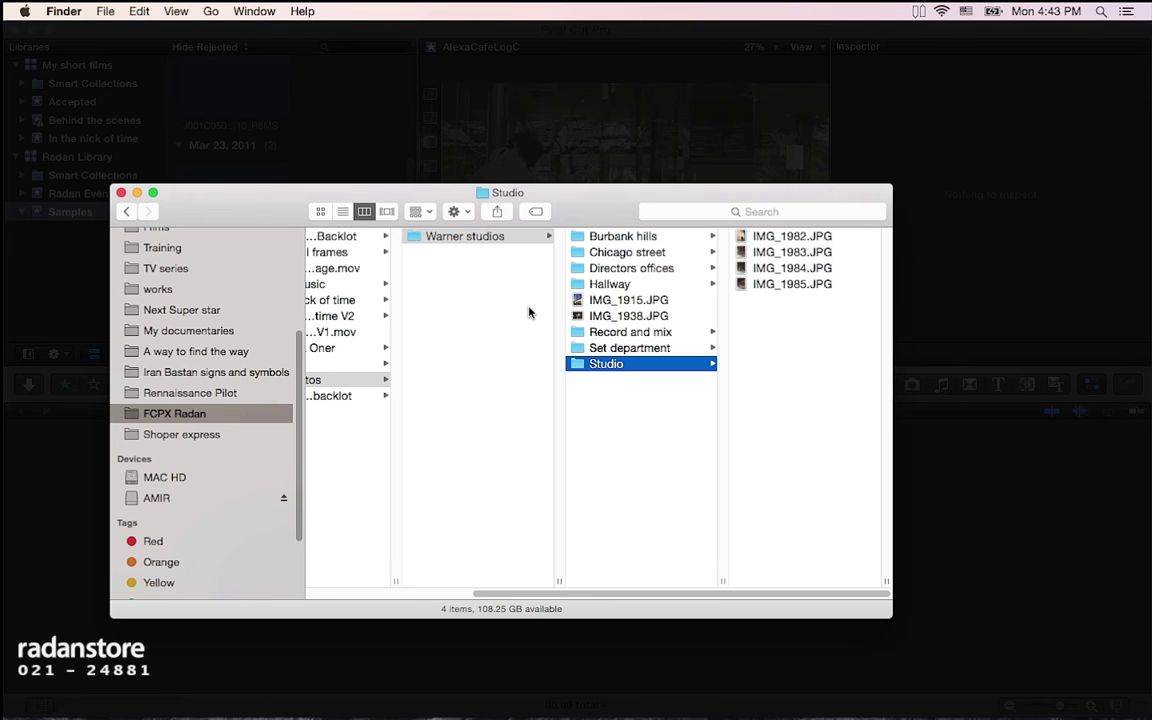
{"action": "left_click", "coordinate": [908, 437]}
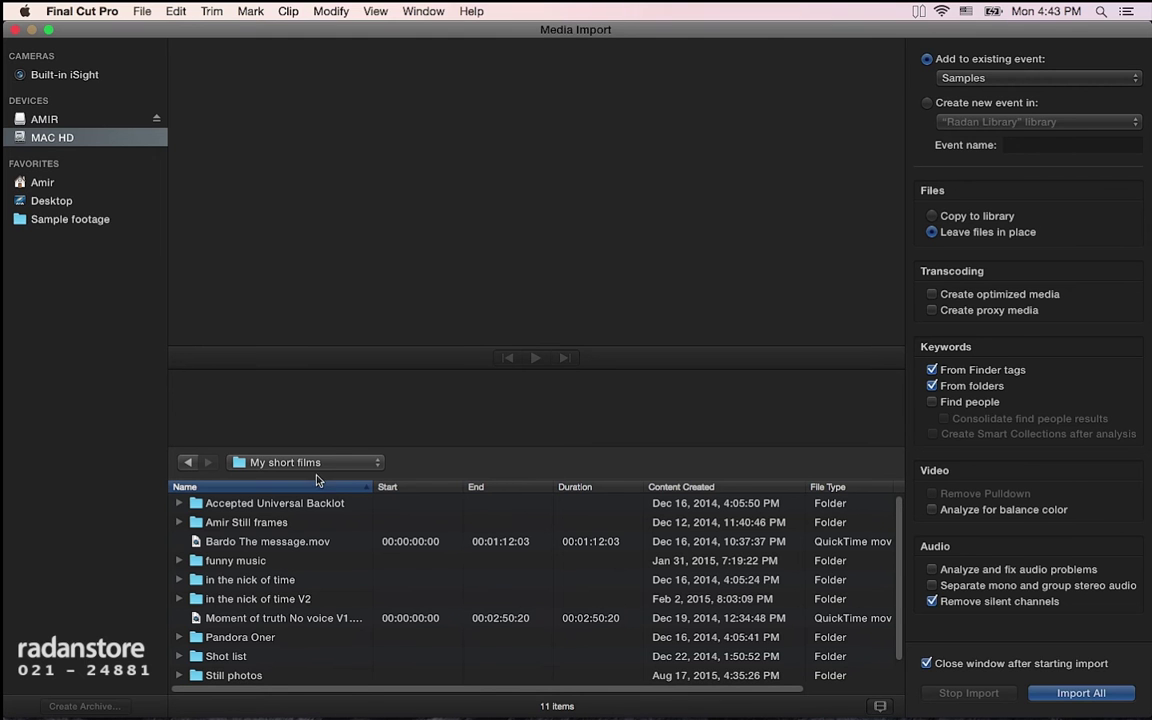
- Select the Warner studios folder inside Still photos and import it into the Samples event
{"action": "double_click", "coordinate": [232, 675]}
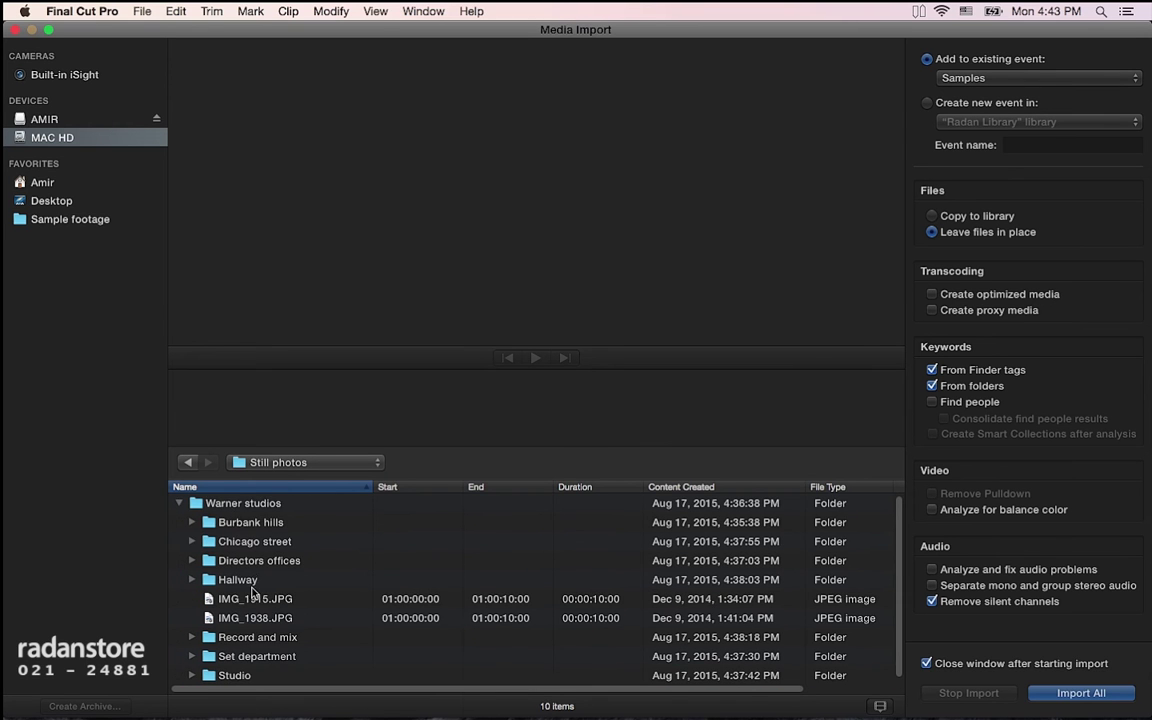
{"action": "left_click", "coordinate": [225, 503]}
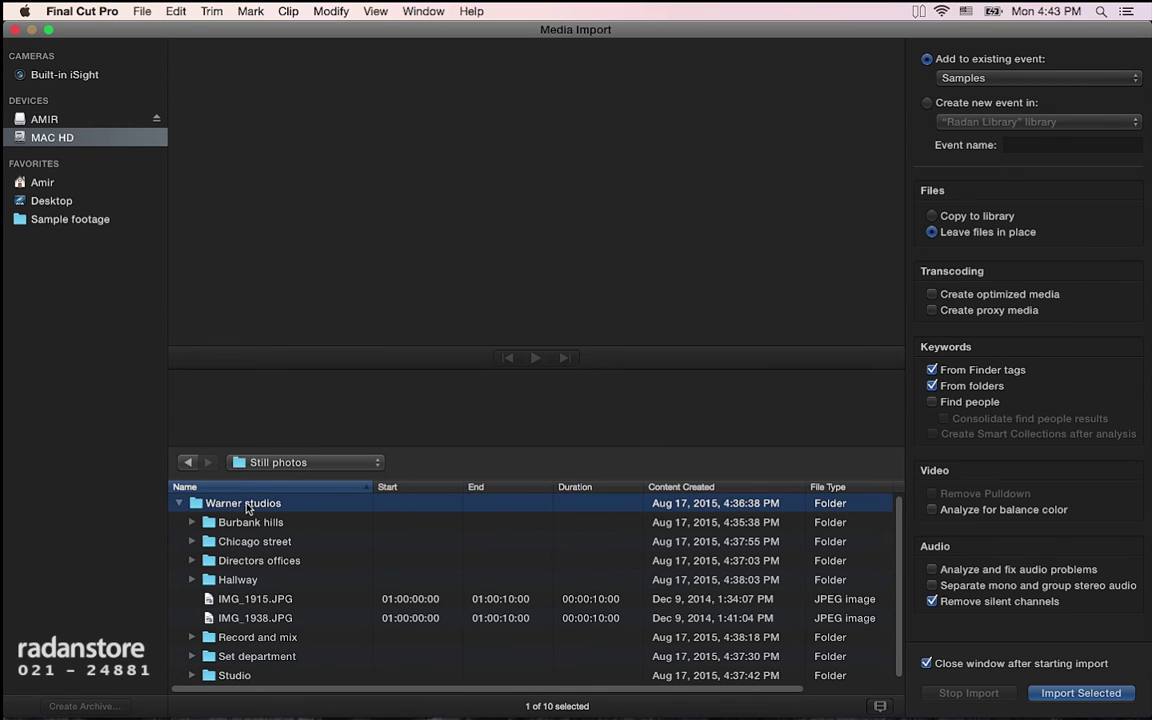
{"action": "left_click", "coordinate": [180, 504]}
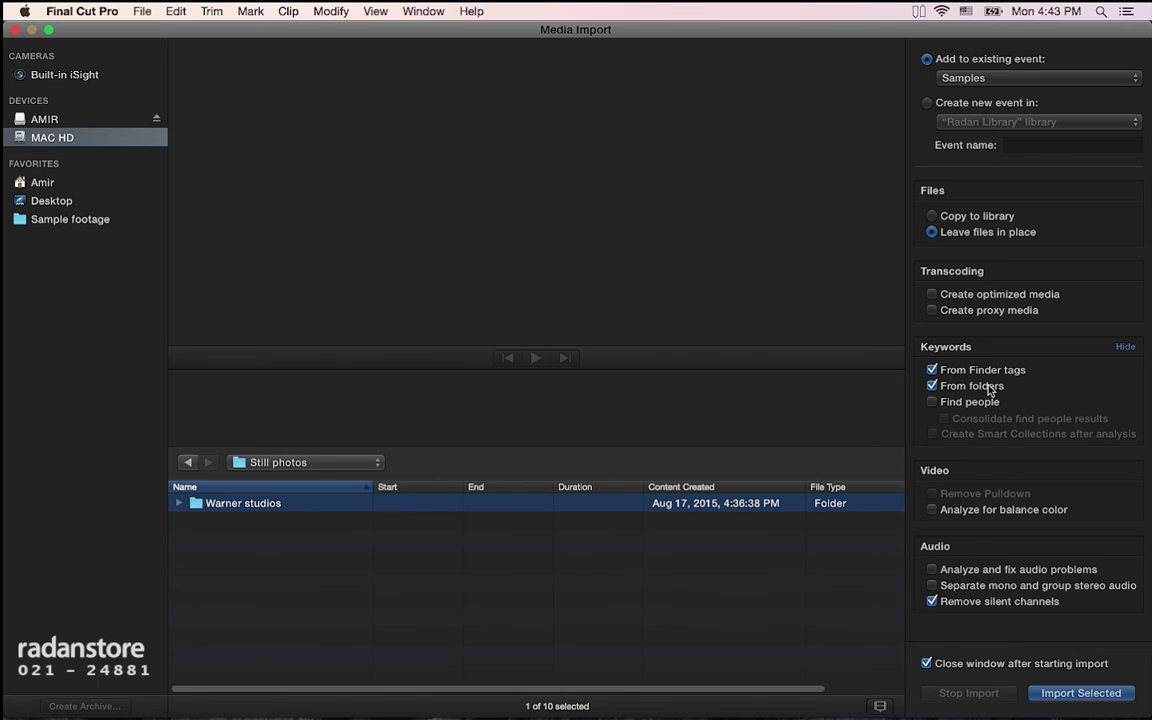
{"action": "left_click", "coordinate": [1080, 692]}
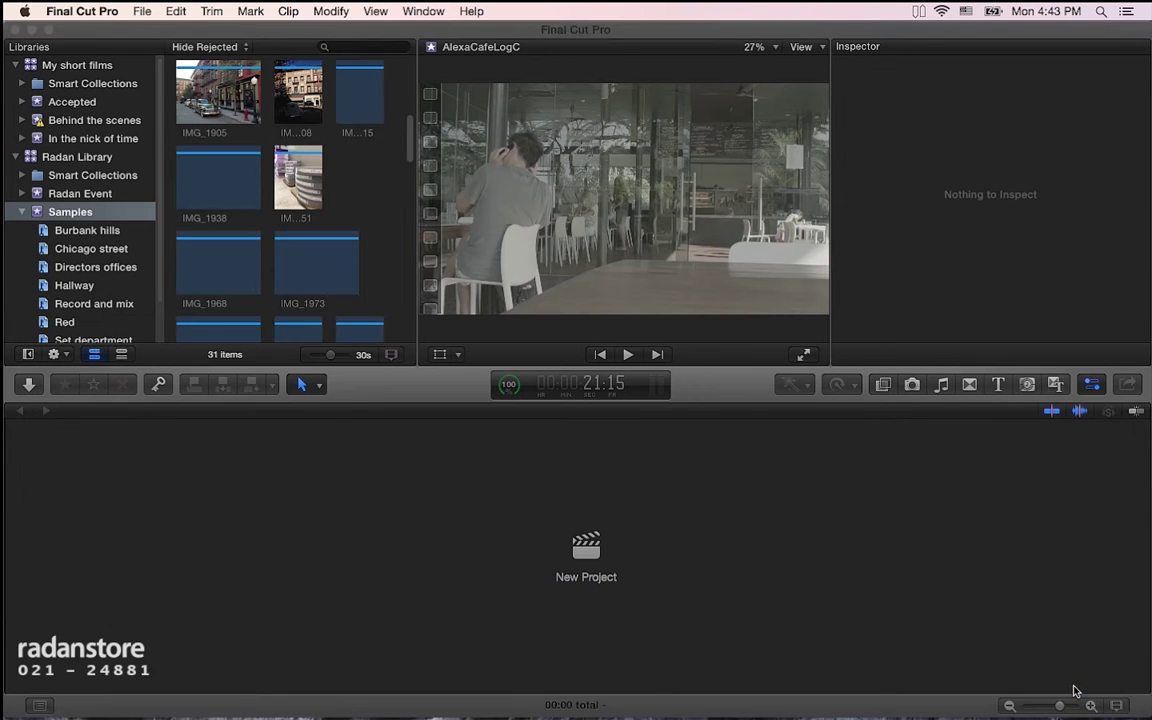
- Preview IMG_1982.JPG from the Studio folder in Finder
{"action": "key", "text": "super+Tab"}
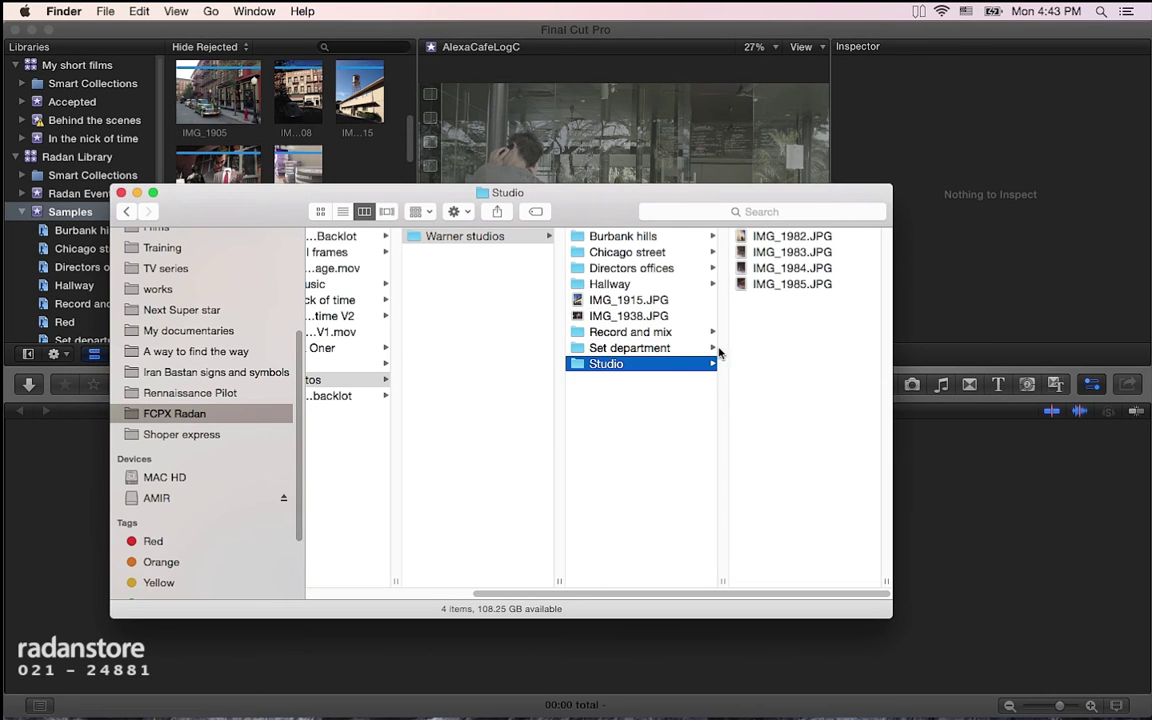
{"action": "left_click", "coordinate": [785, 284]}
{"action": "key", "text": "Up"}
{"action": "key", "text": "Up"}
{"action": "key", "text": "Up"}
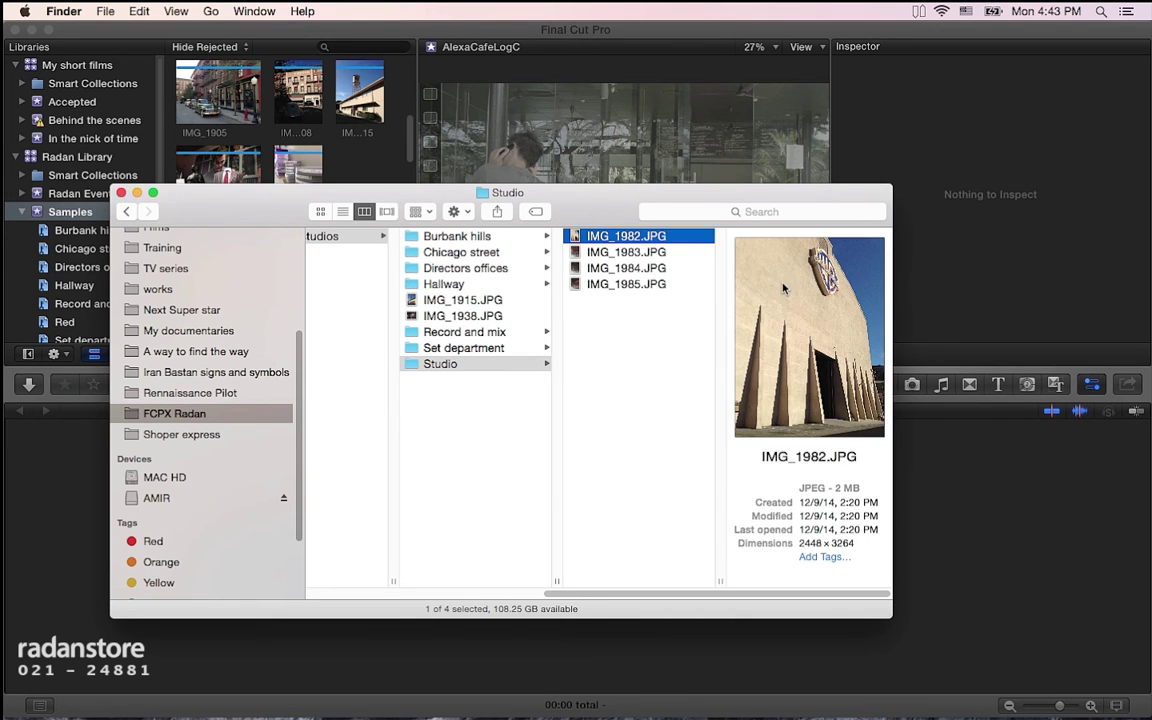
- Select IMG_1982 in the Studio keyword collection and compare it with the Finder original
{"action": "left_click", "coordinate": [60, 300]}
{"action": "scroll", "coordinate": [80, 330], "scroll_direction": "down", "scroll_amount": 1}
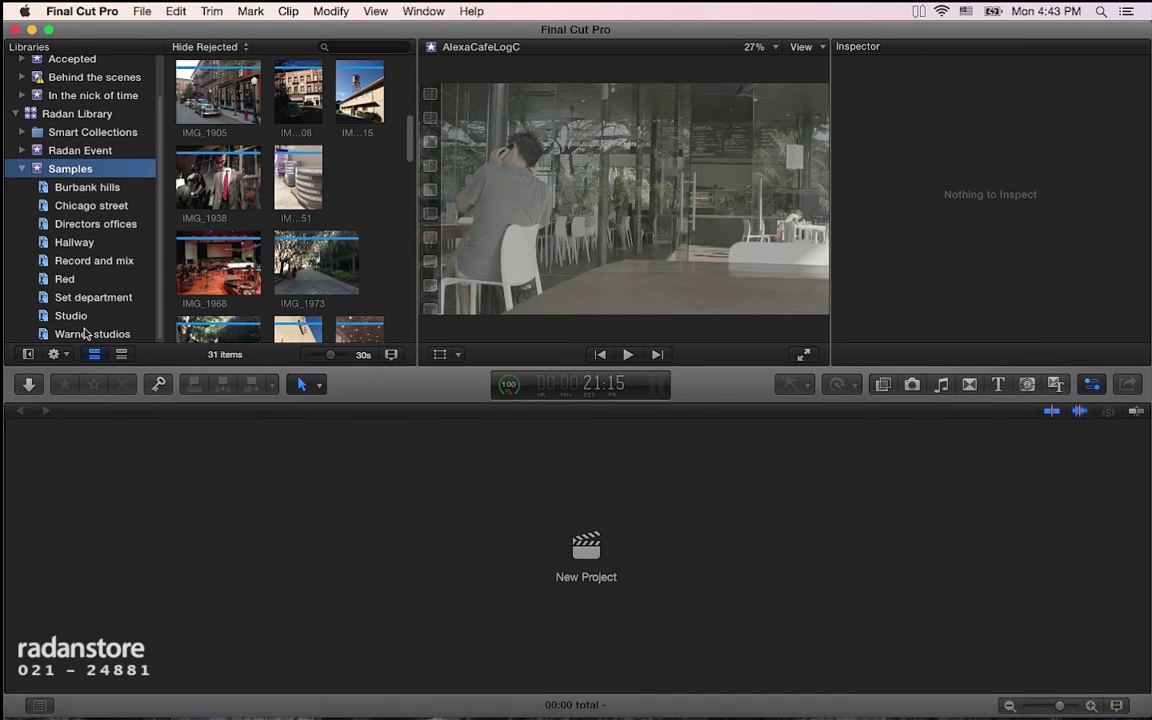
{"action": "left_click", "coordinate": [85, 316]}
{"action": "left_click", "coordinate": [203, 135]}
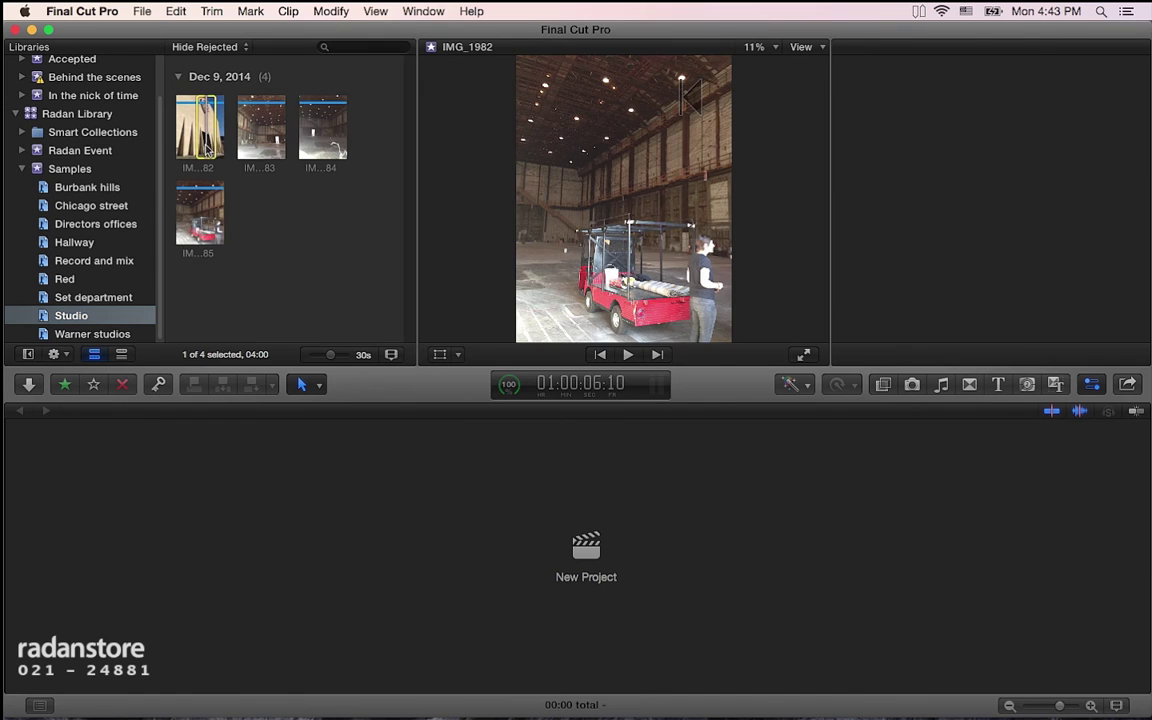
{"action": "key", "text": "super+Tab"}
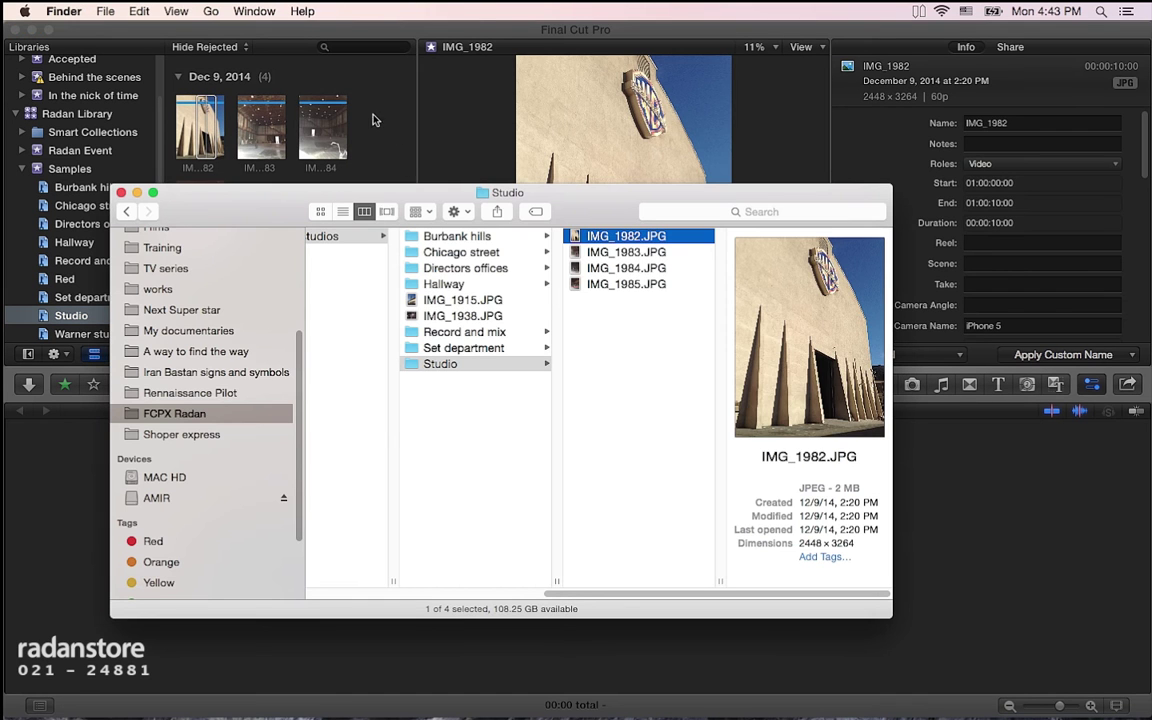
{"action": "key", "text": "super+Tab"}
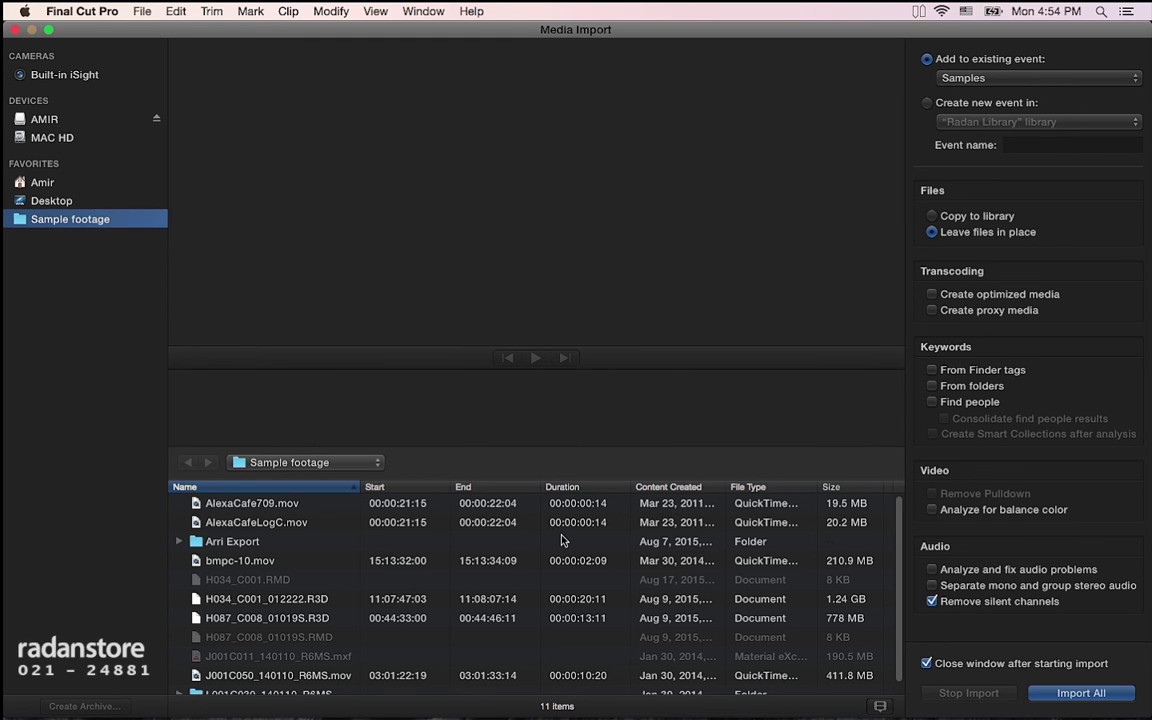
- Add Codecs and Frame Size columns to the Media Import list, narrowing File Type and Content Created
{"action": "right_click", "coordinate": [617, 490]}
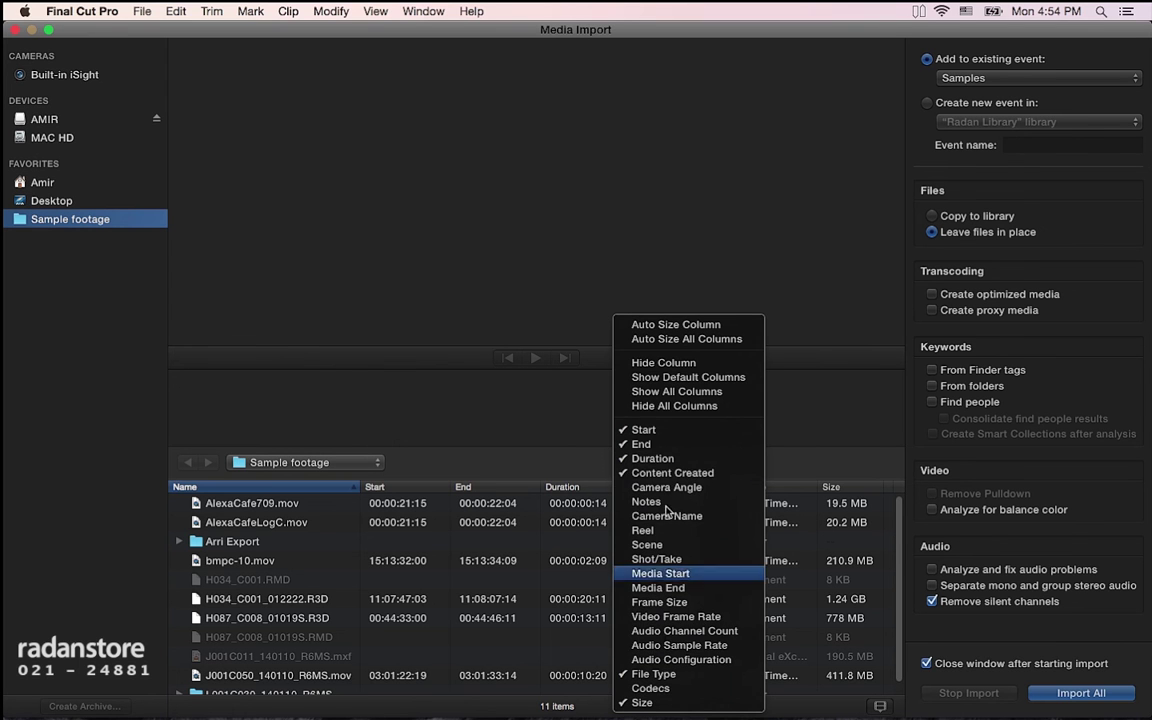
{"action": "left_click", "coordinate": [652, 688]}
{"action": "left_click_drag", "start_coordinate": [815, 487], "coordinate": [702, 487]}
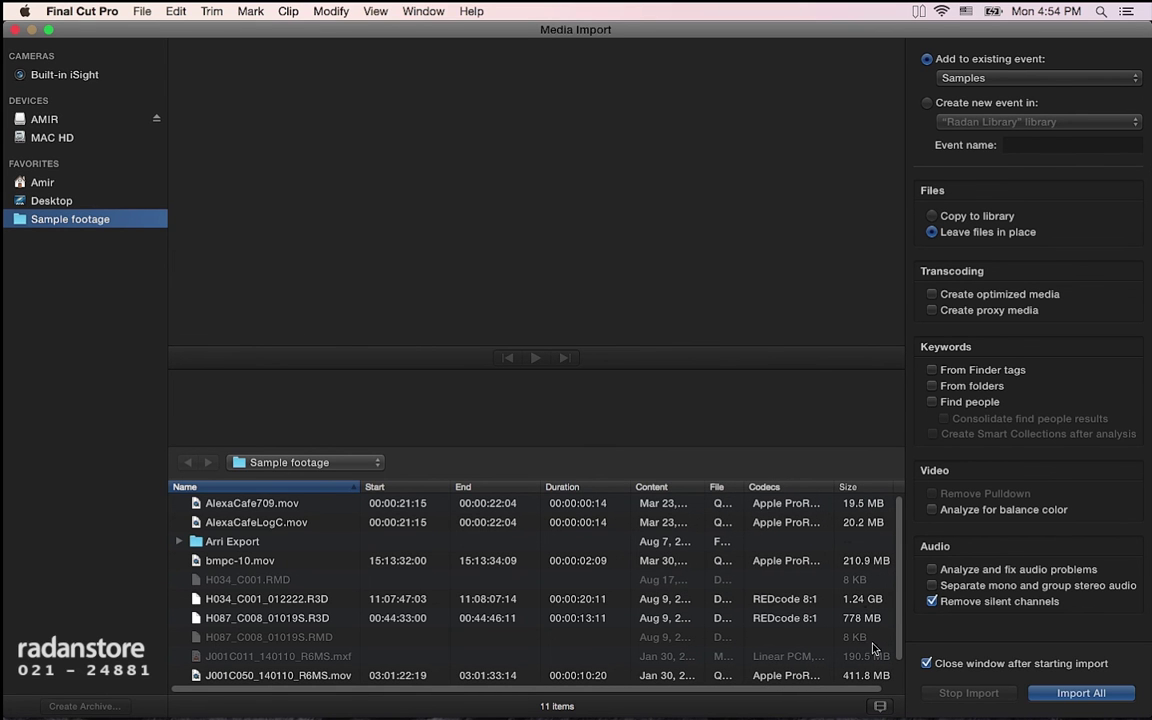
{"action": "right_click", "coordinate": [743, 488]}
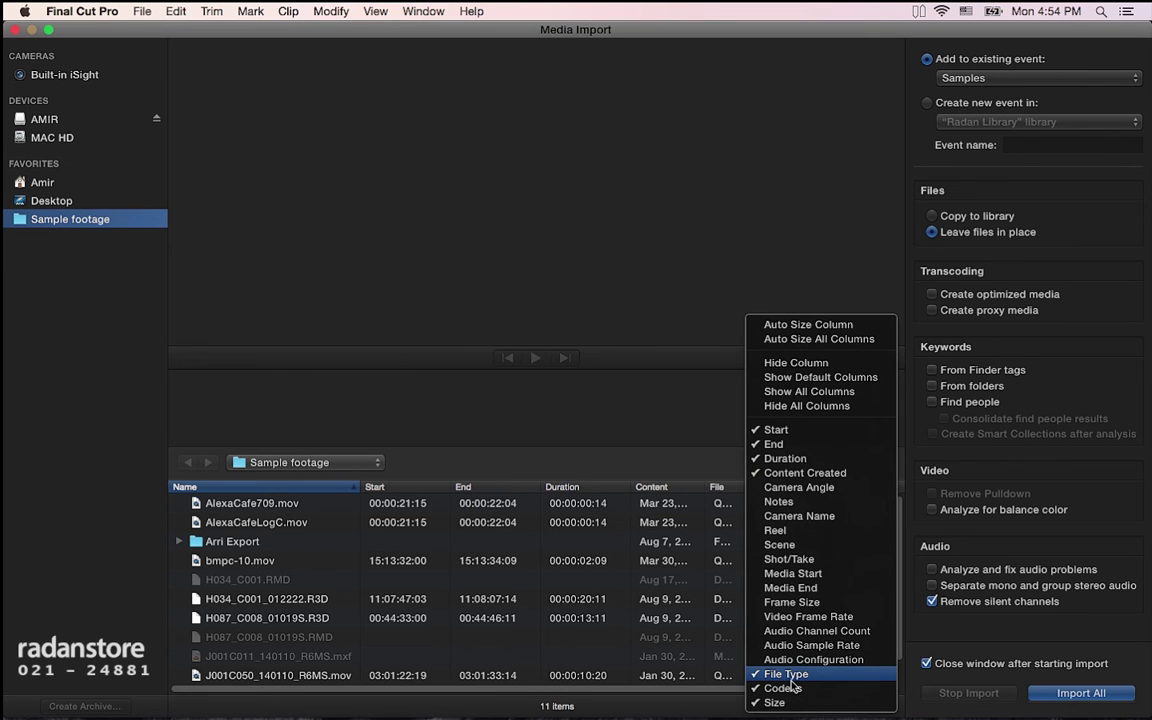
{"action": "left_click", "coordinate": [792, 602]}
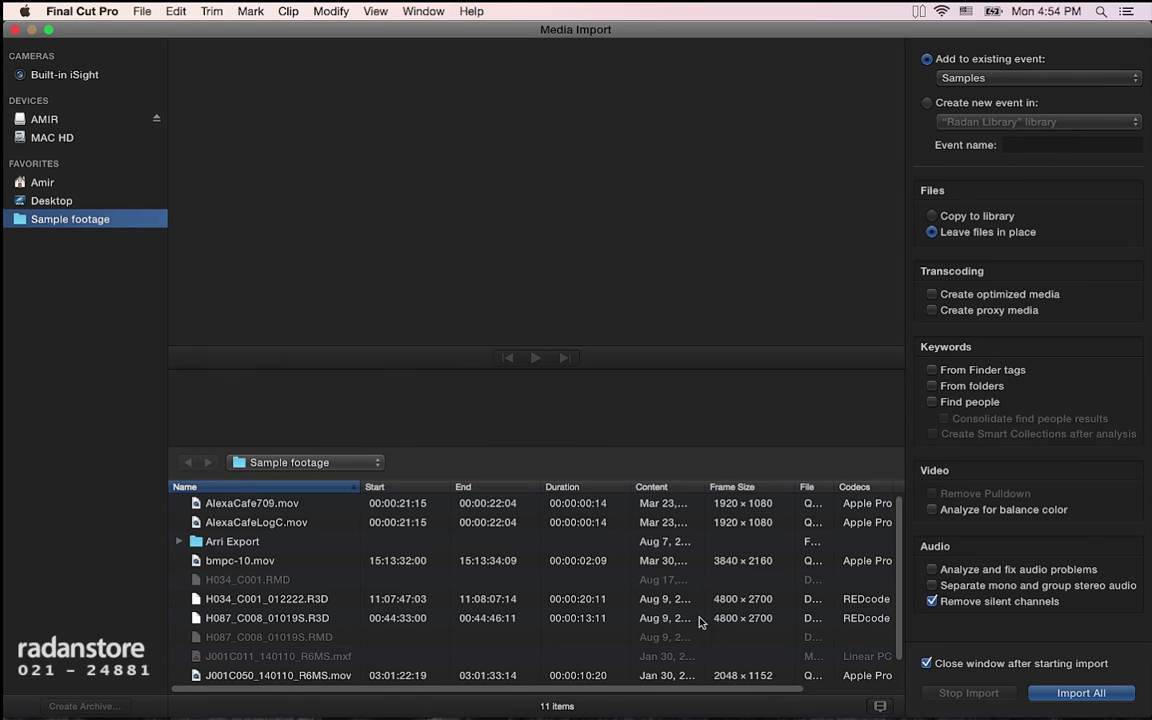
{"action": "scroll", "coordinate": [716, 645], "scroll_direction": "down", "scroll_amount": 1}
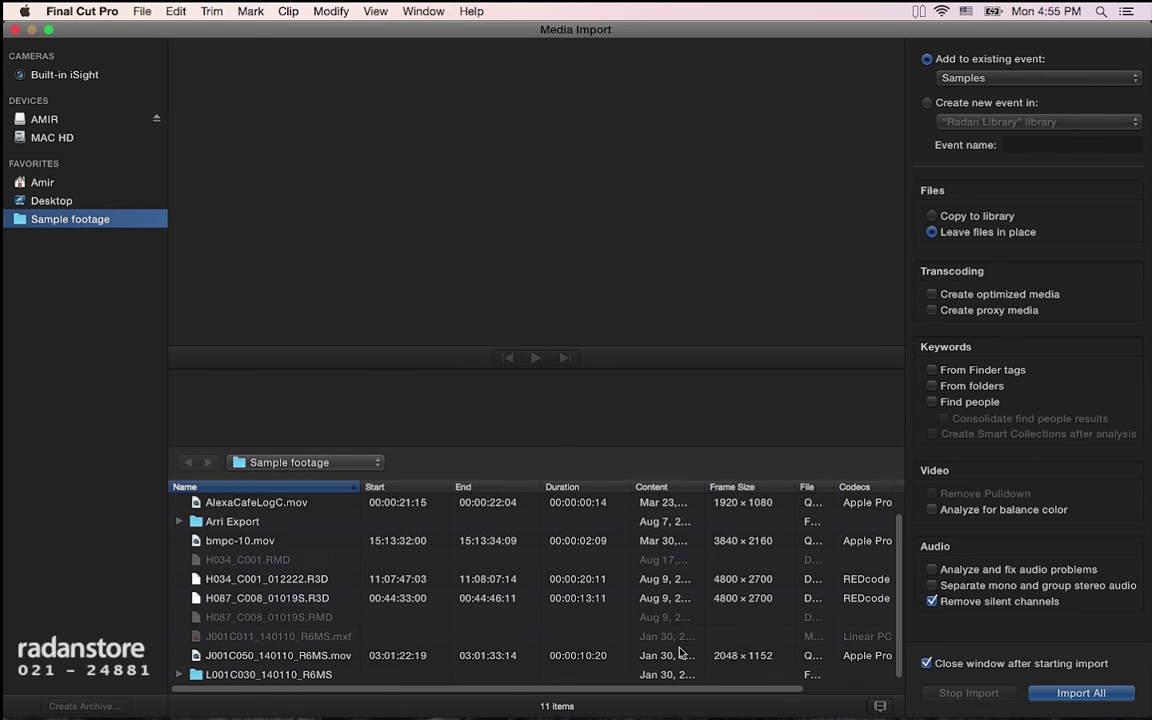
{"action": "scroll", "coordinate": [310, 662], "scroll_direction": "up", "scroll_amount": 1}
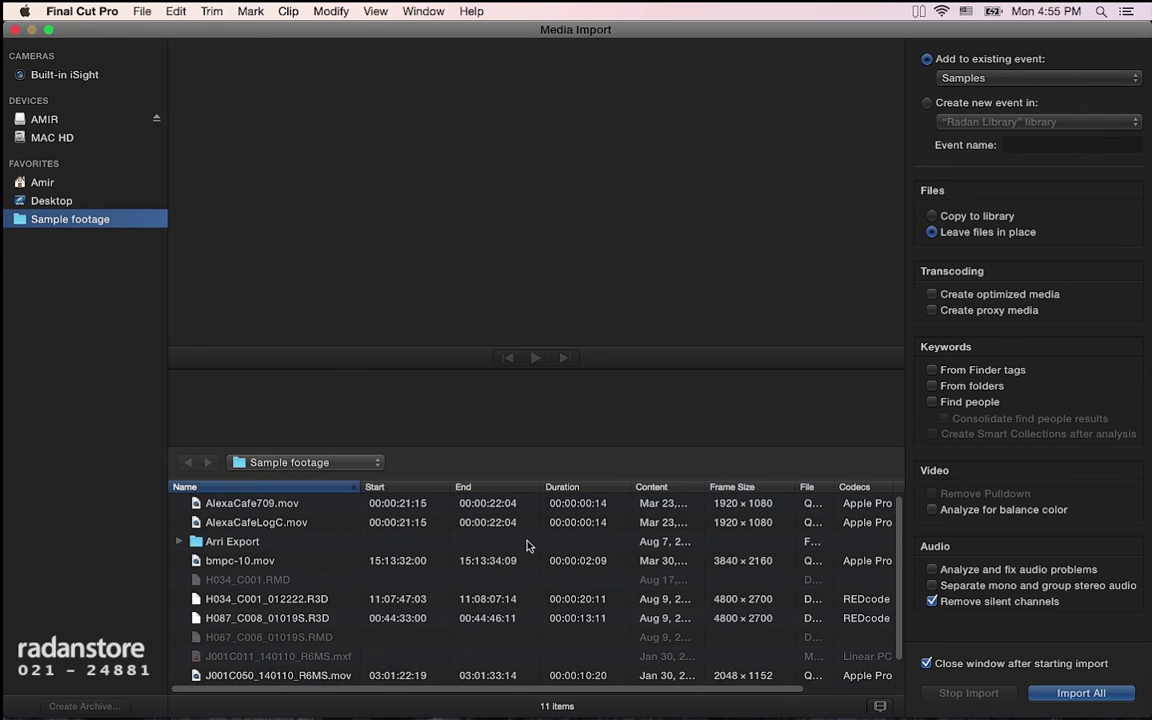
- Restore the default columns and widen the File Type column to show full values
{"action": "right_click", "coordinate": [690, 488]}
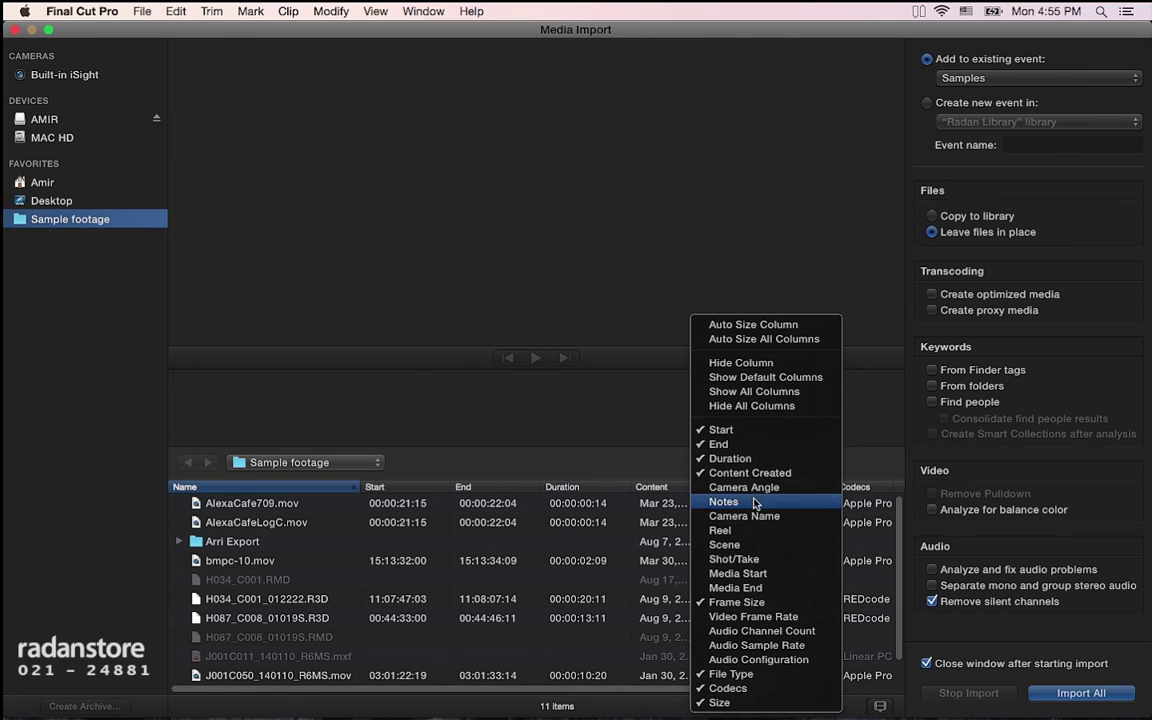
{"action": "left_click", "coordinate": [737, 381]}
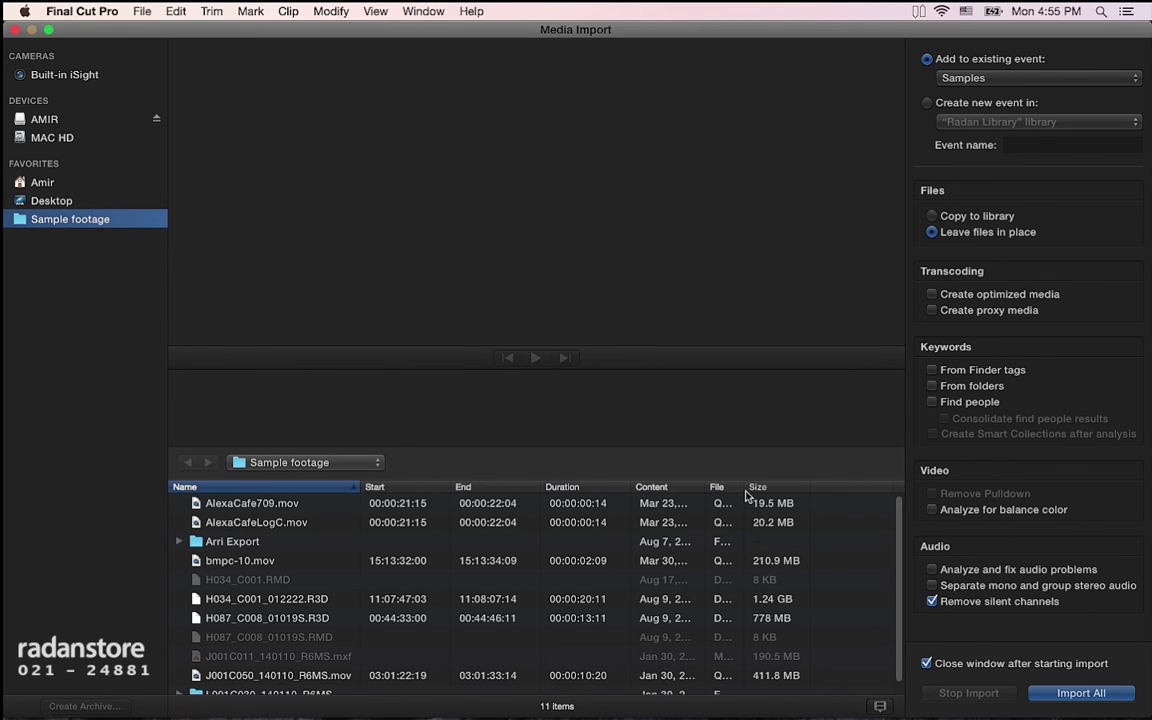
{"action": "left_click_drag", "start_coordinate": [743, 487], "coordinate": [776, 488]}
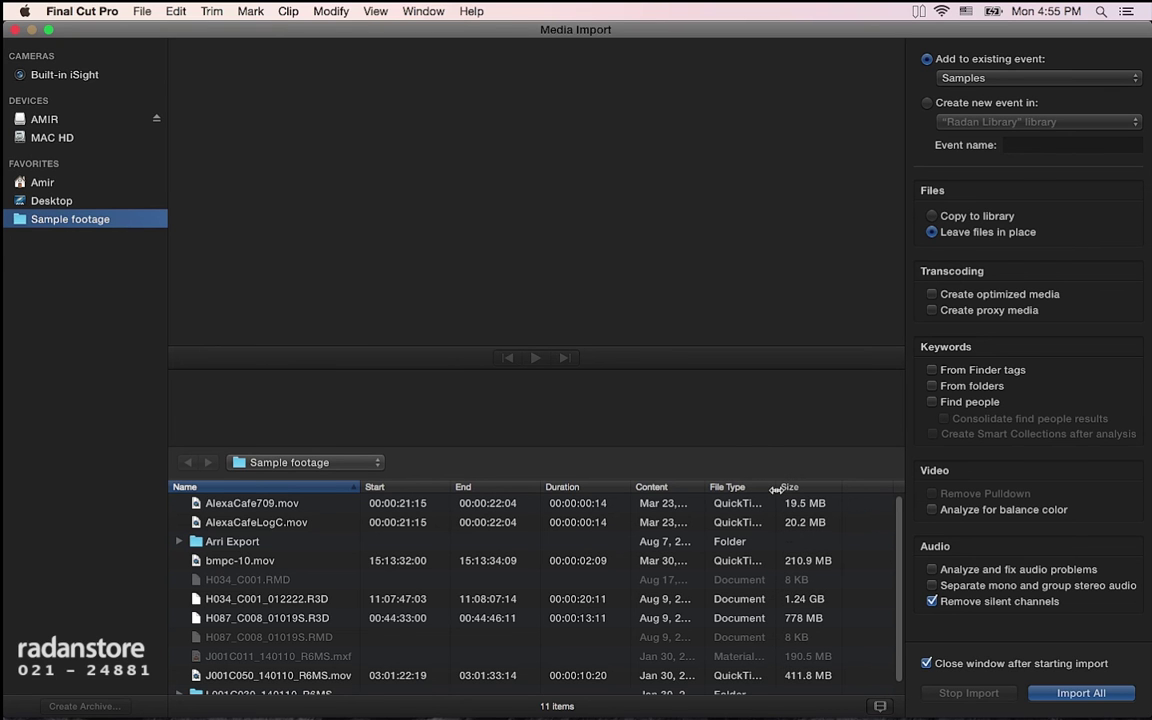